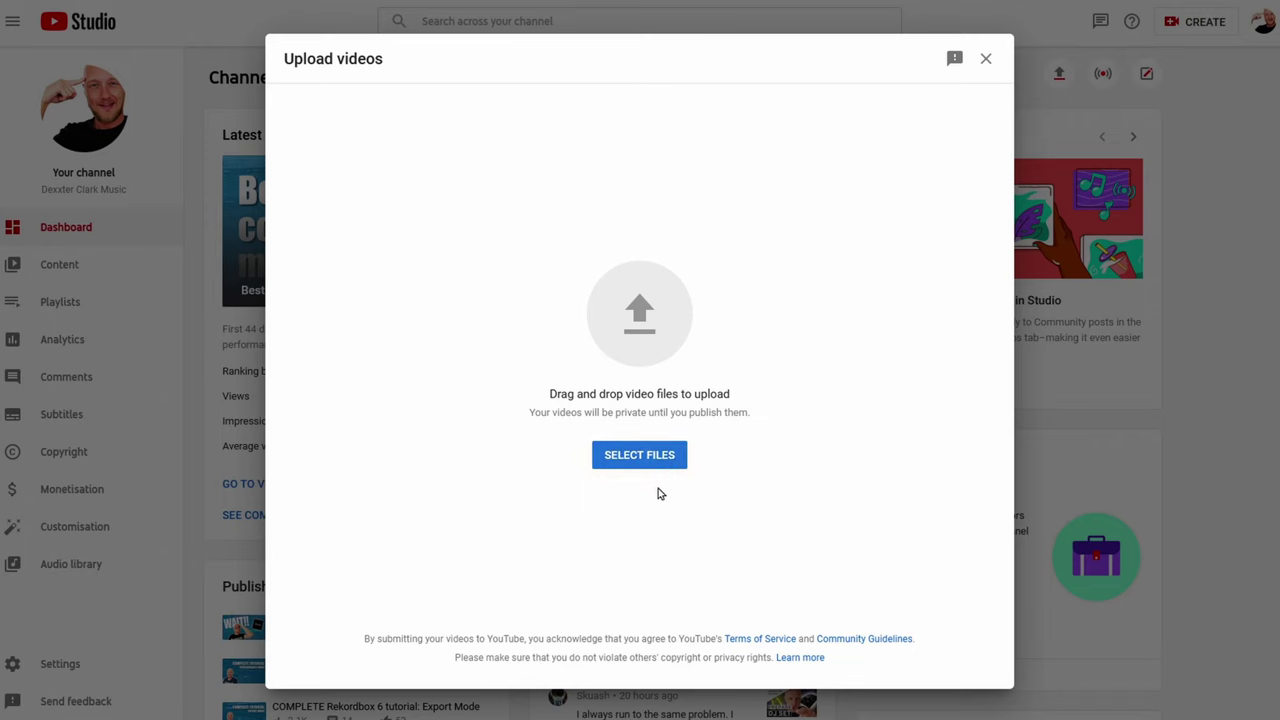
- Close the Upload videos dialog and return to the channel dashboard
click(640, 455)
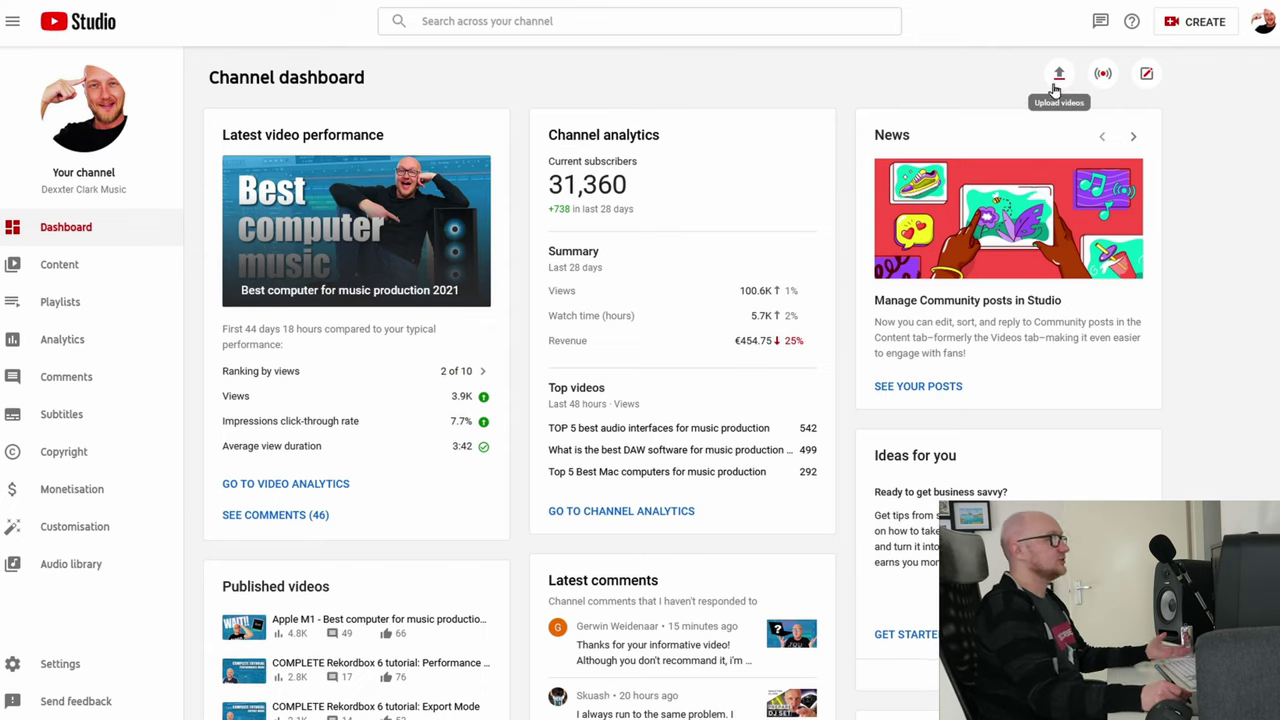
- Open the Upload videos dialog from CREATE, cancelling the Windows file browser without picking a file
click(1195, 24)
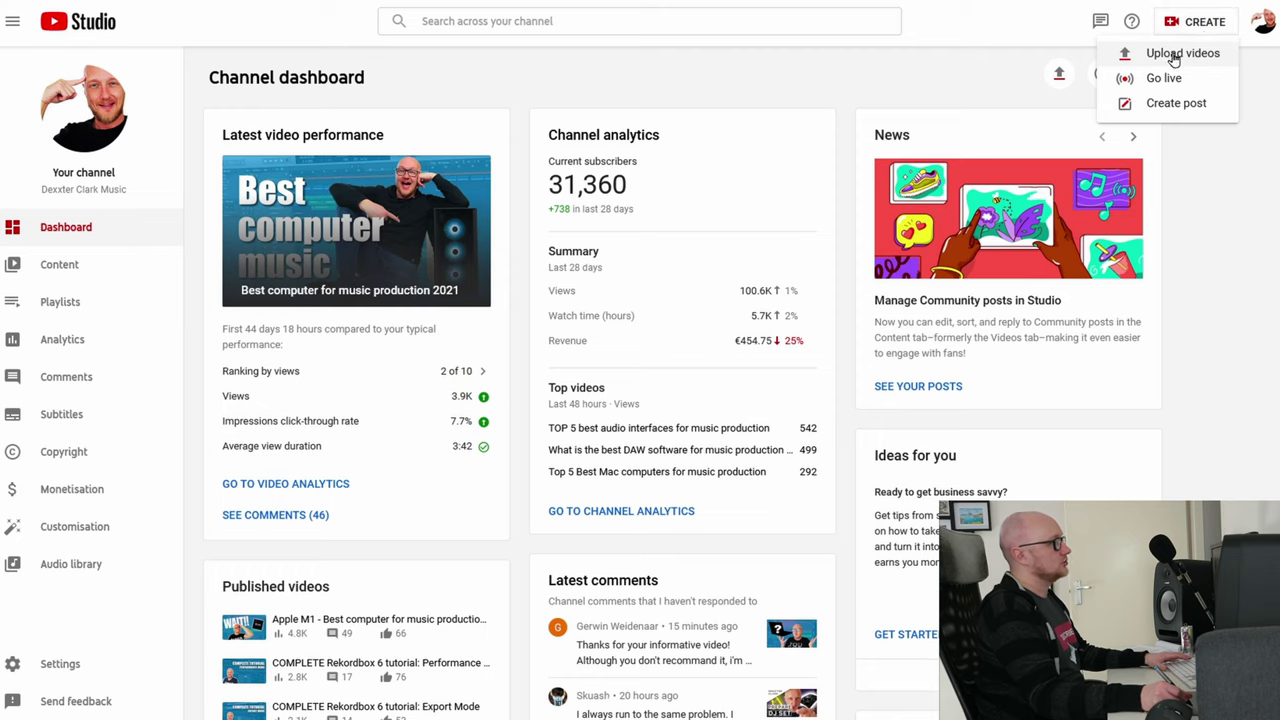
click(1190, 55)
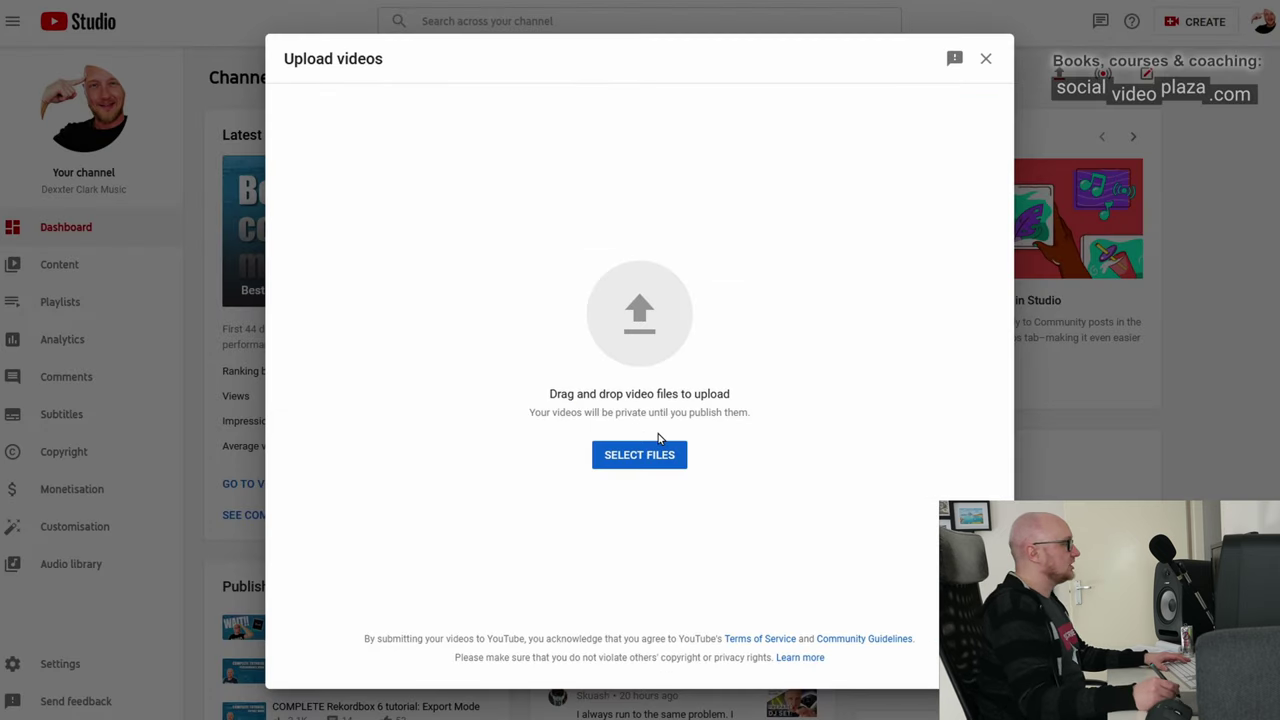
click(662, 465)
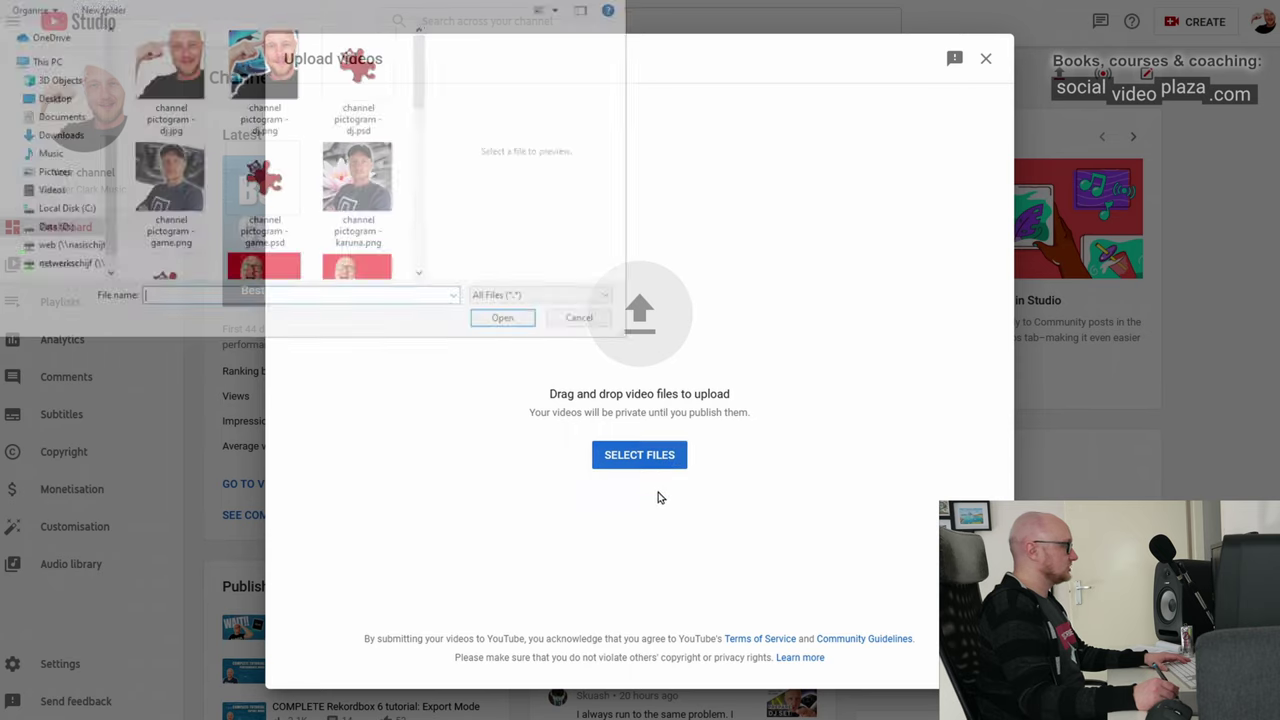
click(586, 323)
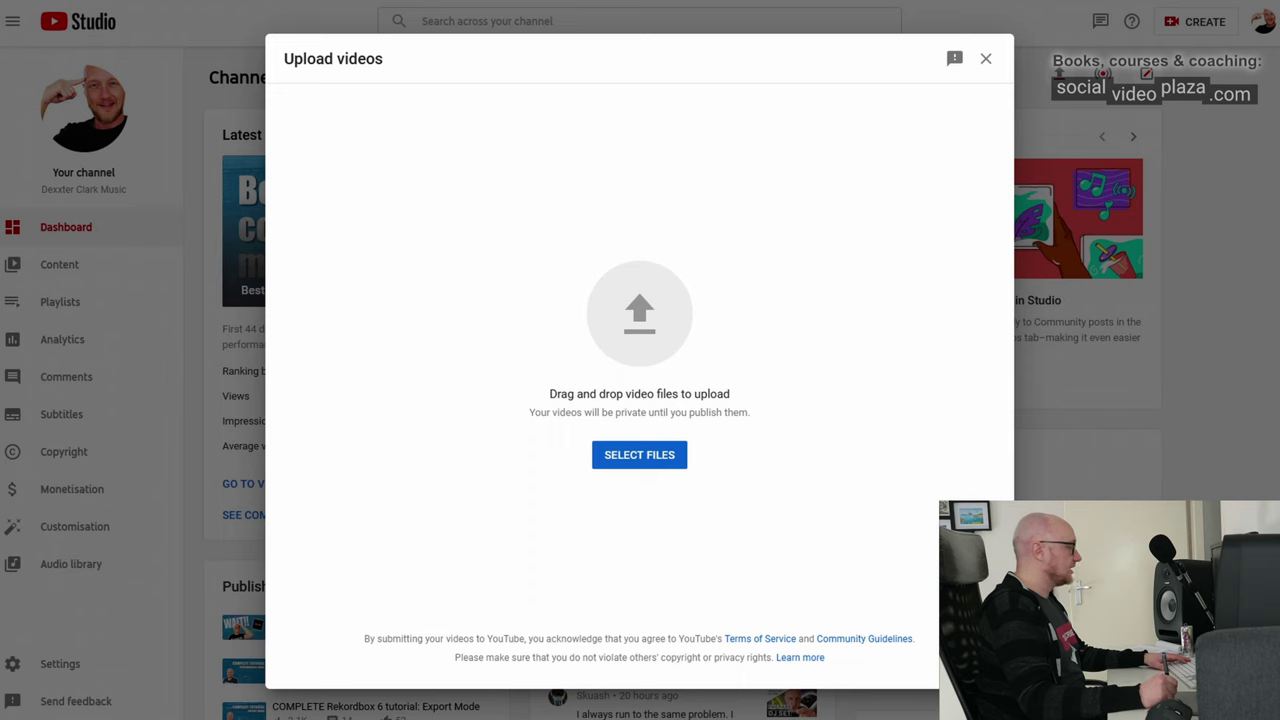
- Drag 'review pipe it v4 upscaled.mov' from Total Commander onto the Upload videos drop area
key(alt+Tab)
drag(700, 50, 938, 66)
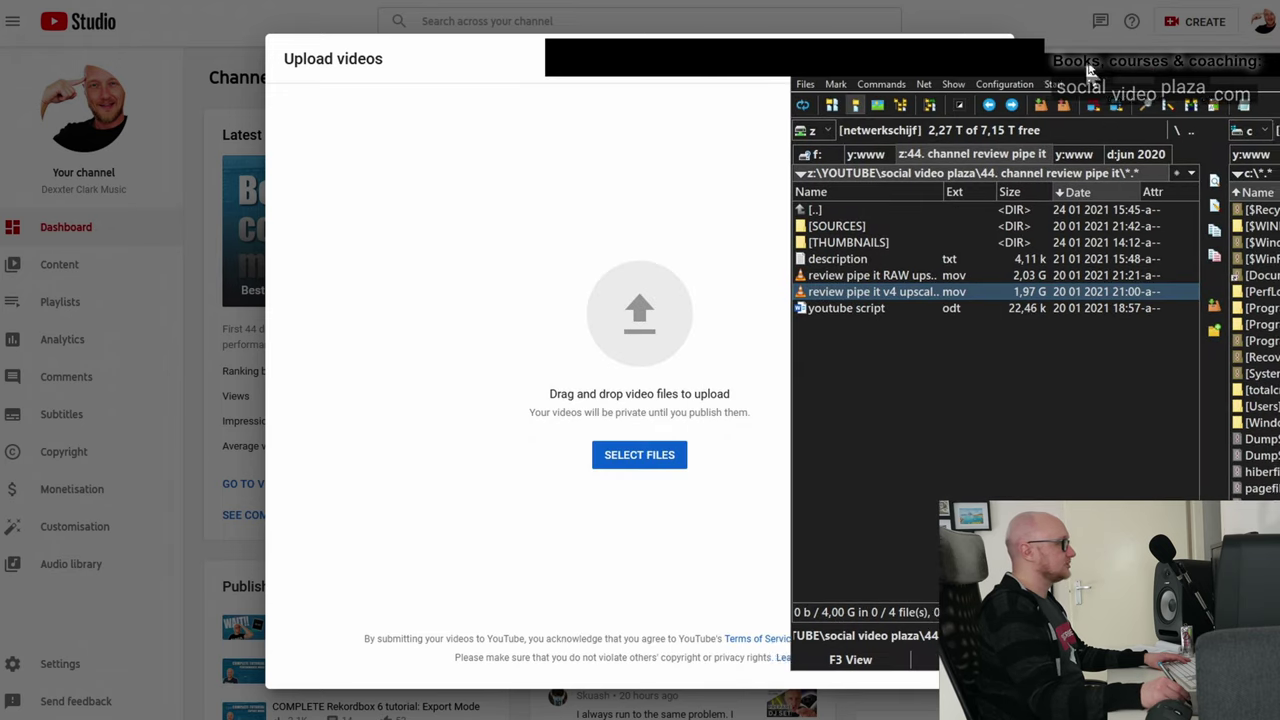
mouse_move(831, 297)
mouse_down()
mouse_move(600, 375)
mouse_move(529, 357)
mouse_up()
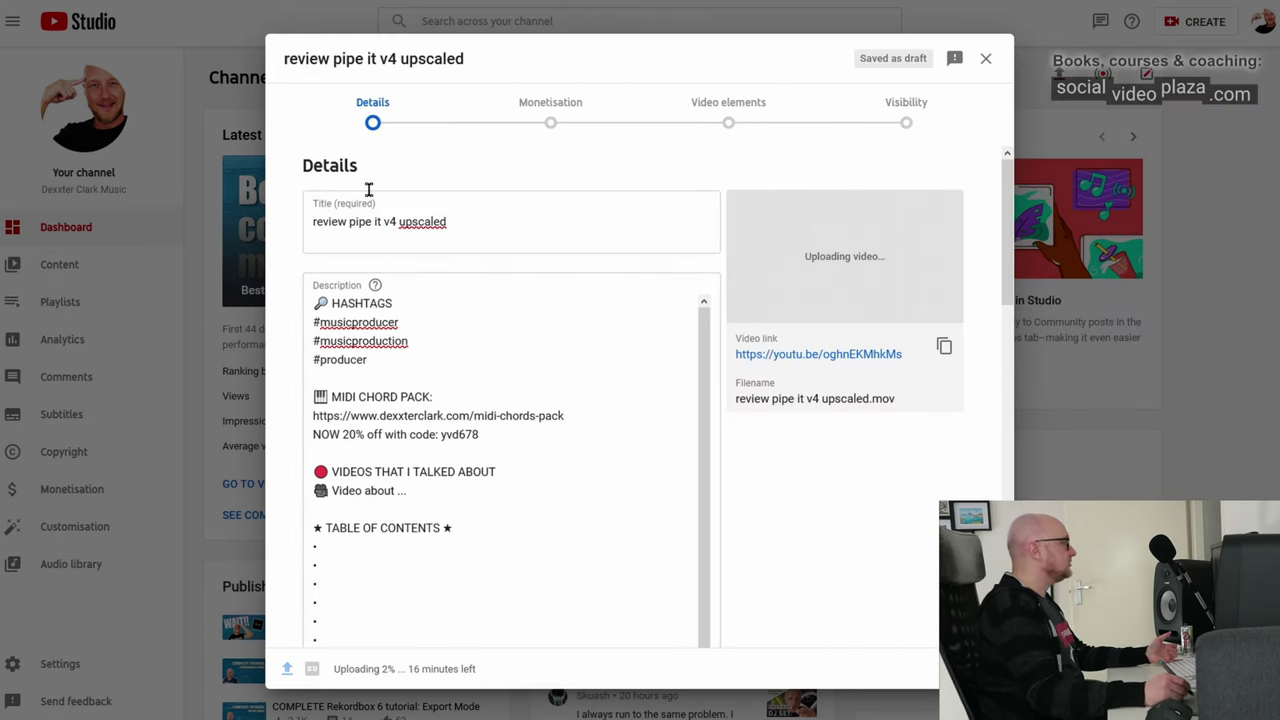
- Replace the video title with 'my amazing video title'
drag(459, 222, 272, 218)
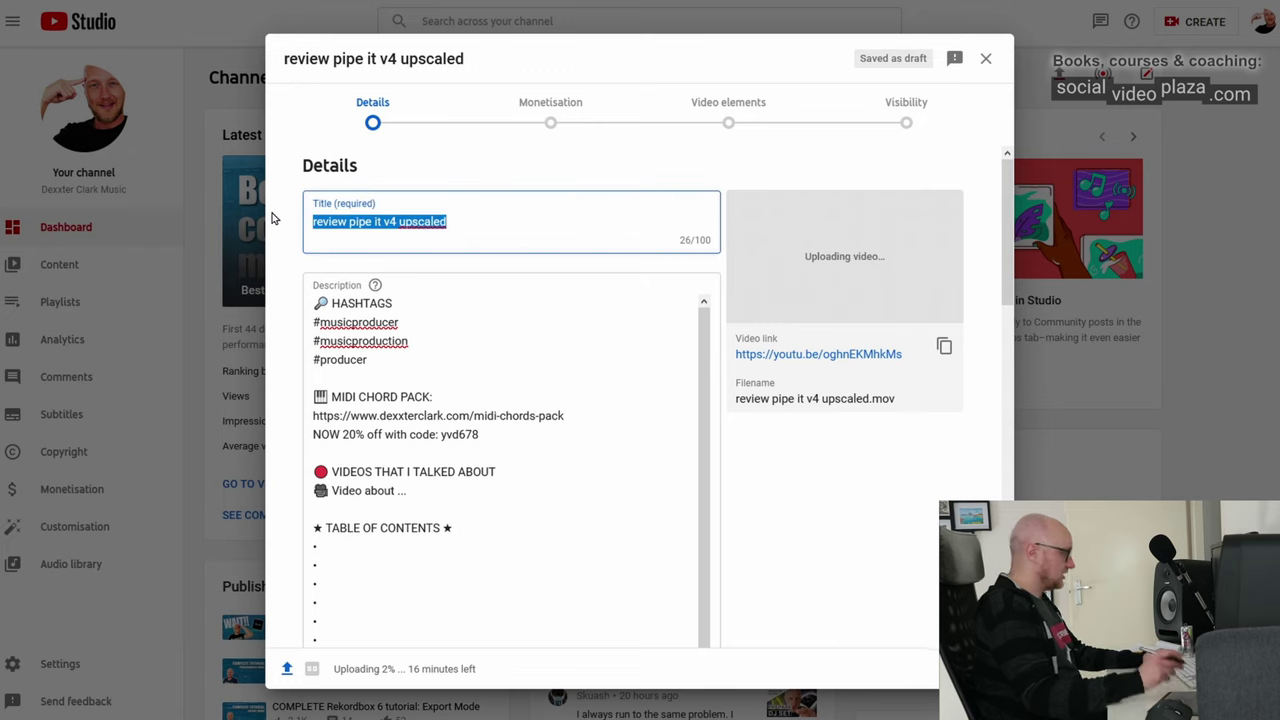
text(my amazing v)
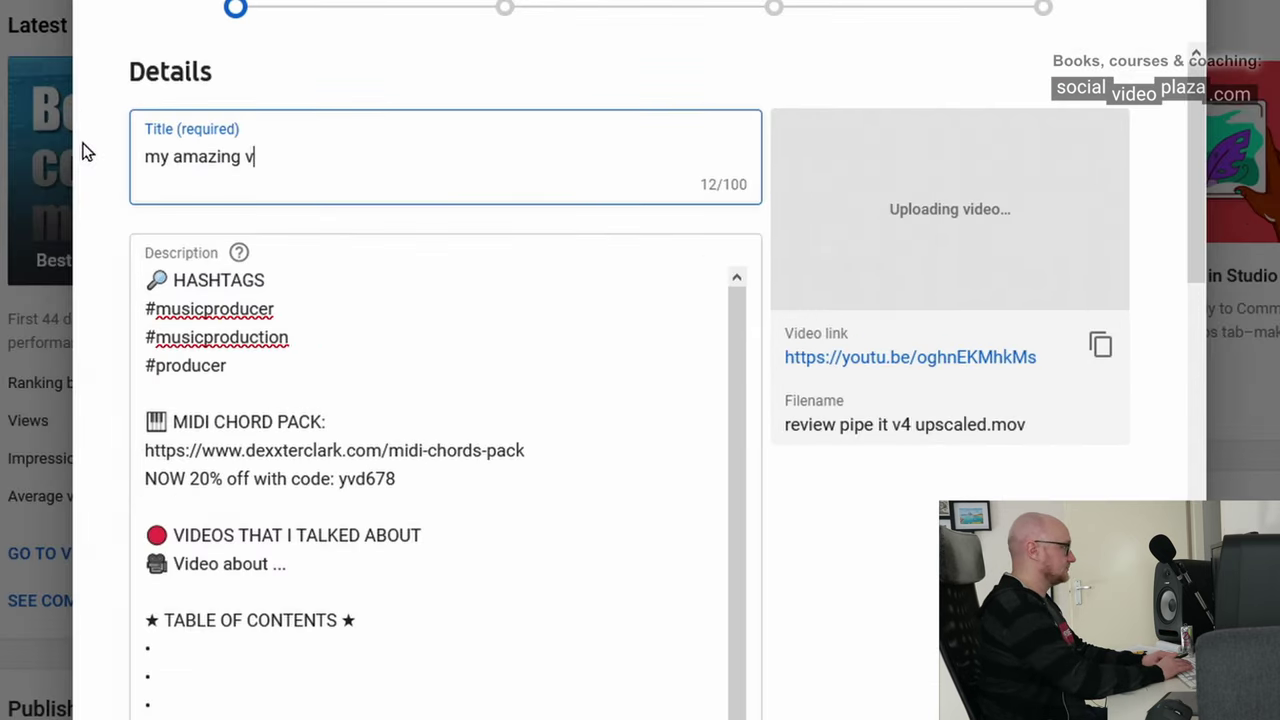
text(ideo title)
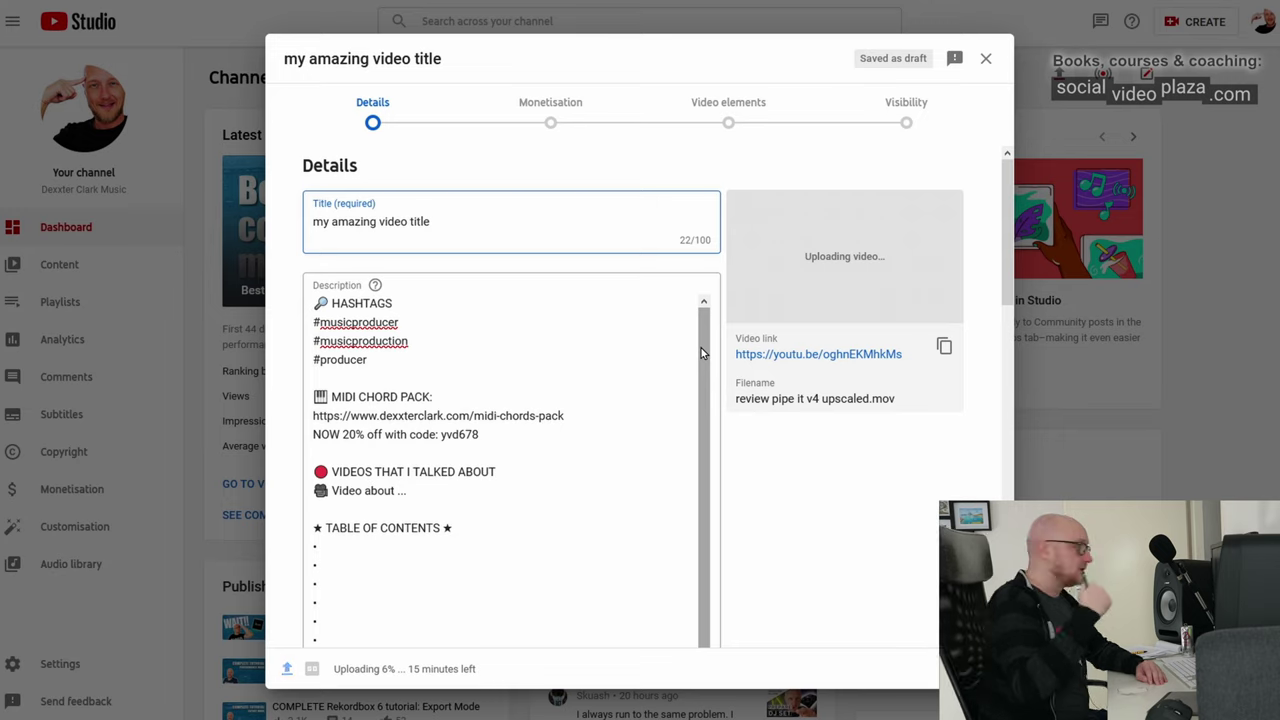
mouse_move(706, 390)
mouse_down()
mouse_move(703, 480)
mouse_move(712, 337)
mouse_up()
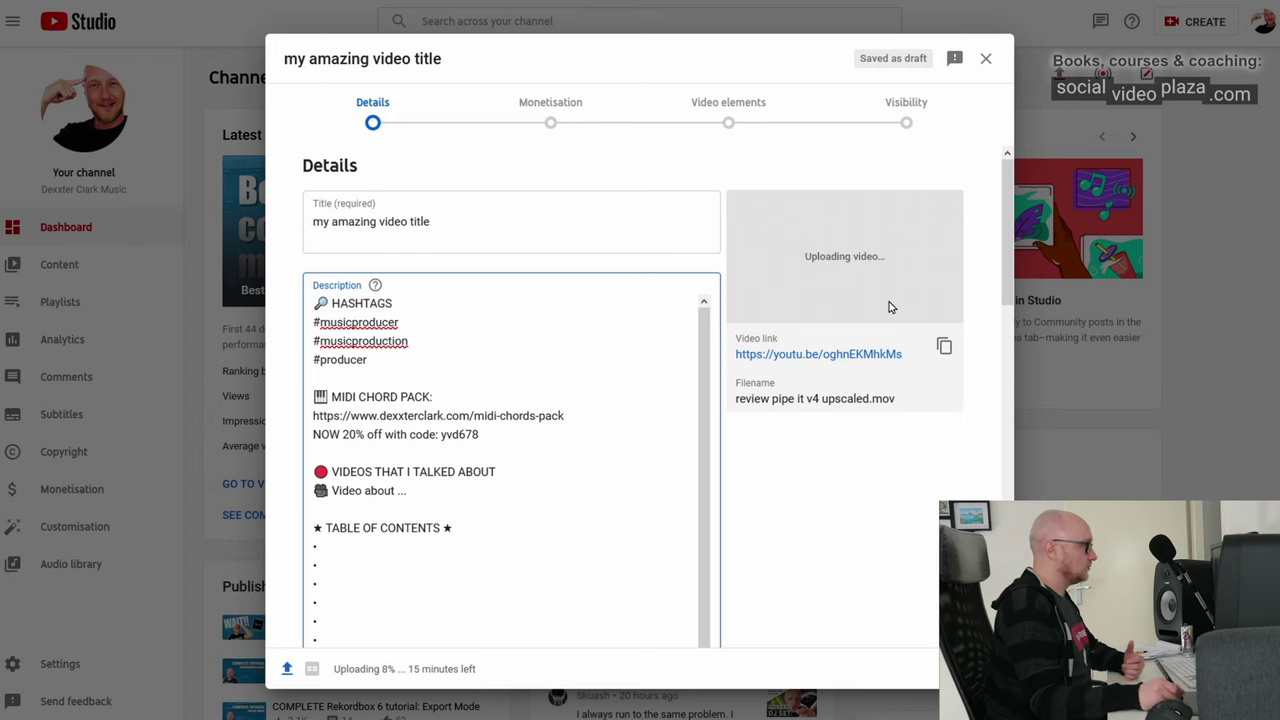
- Start the description with the line 'this video is about feeding dogs.'
key(Return)
key(Return)
key(Up)
key(Up)
text(fo)
key(BackSpace)
key(BackSpace)
key(BackSpace)
text(this video is about feeding dogs.)
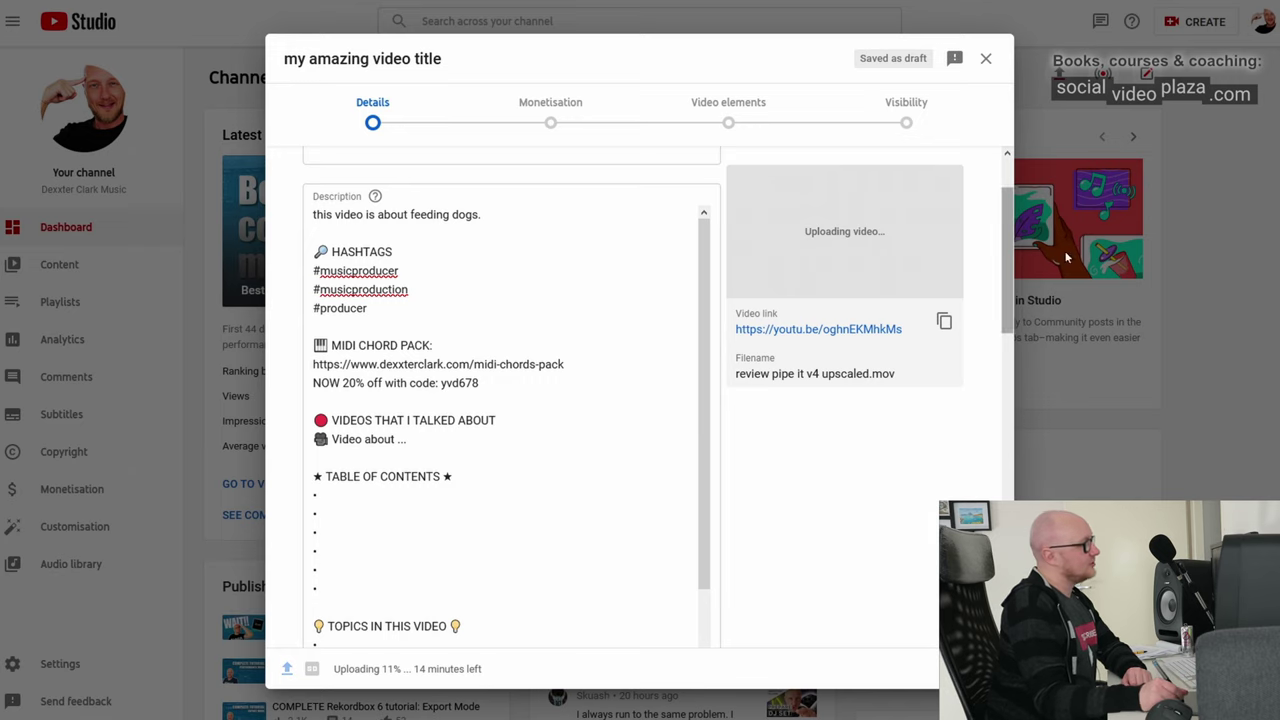
- Upload the portrait picture dj.jpg as the video's custom thumbnail
drag(1010, 252, 1000, 485)
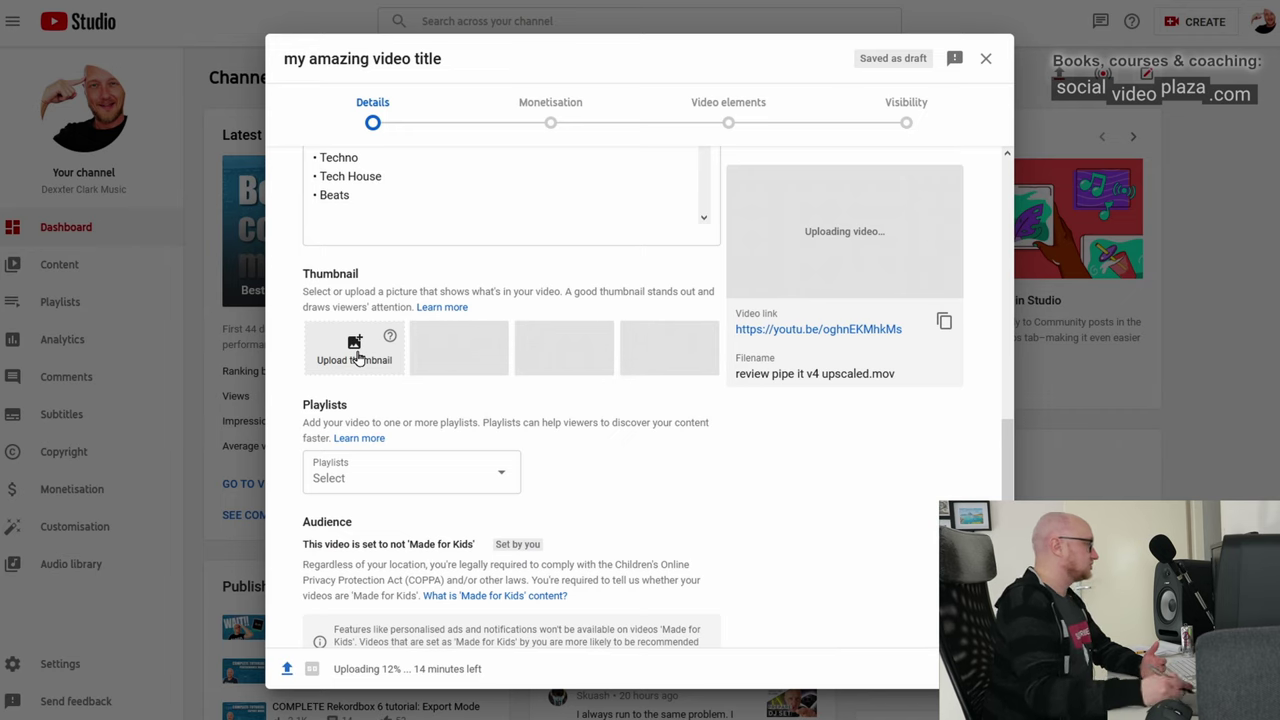
click(357, 358)
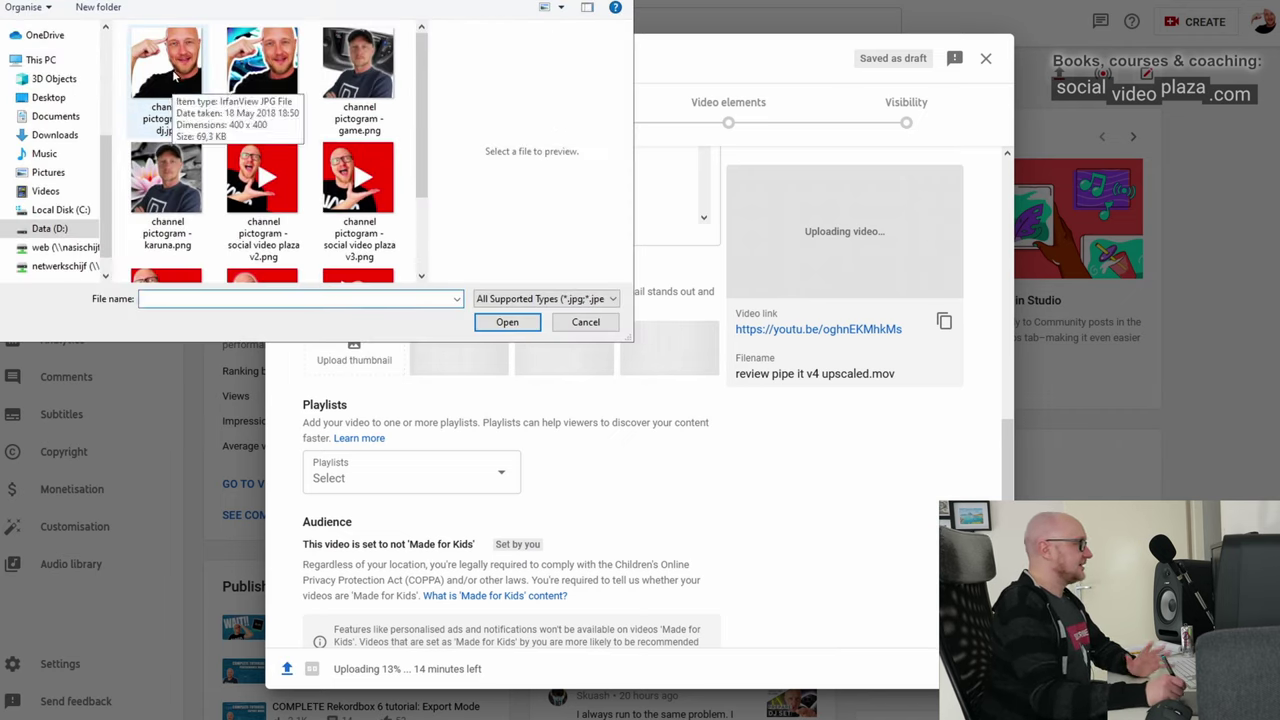
click(175, 74)
click(507, 322)
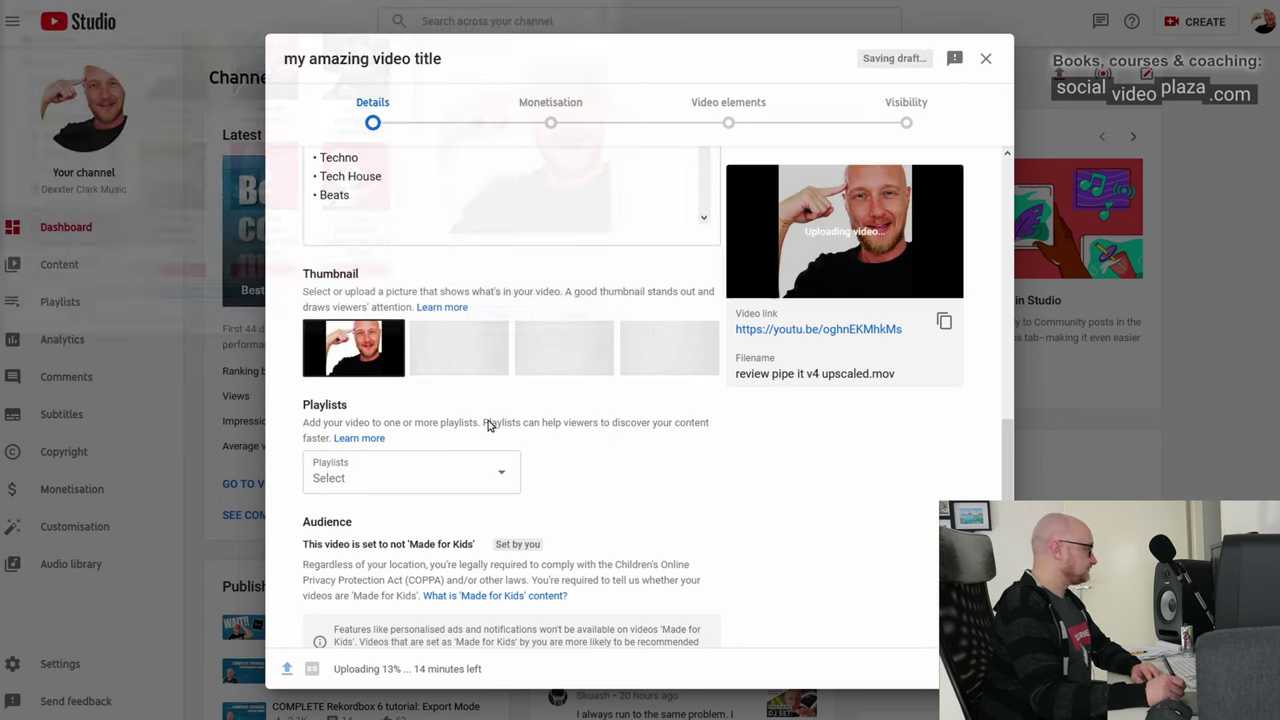
- Add the video to the opslaan bewaren and Every video playlists
click(503, 483)
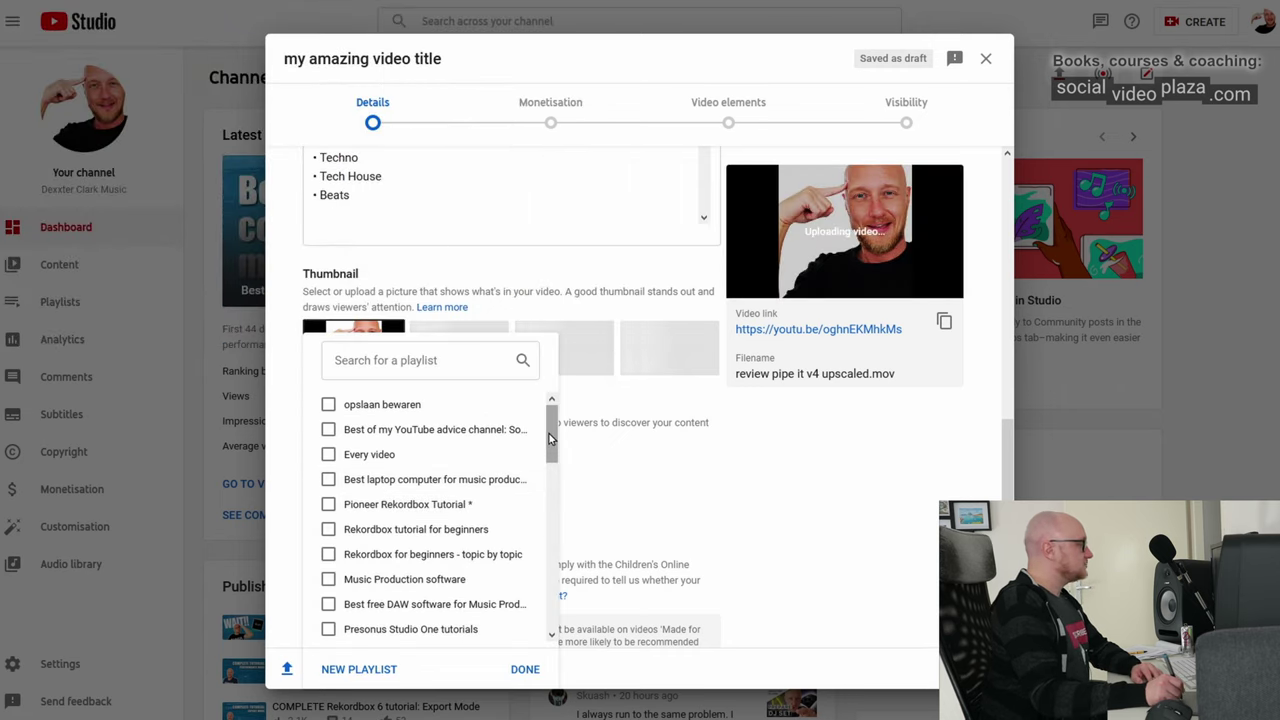
scroll(526, 531, down, 5)
scroll(534, 566, down, 5)
scroll(534, 566, up, 10)
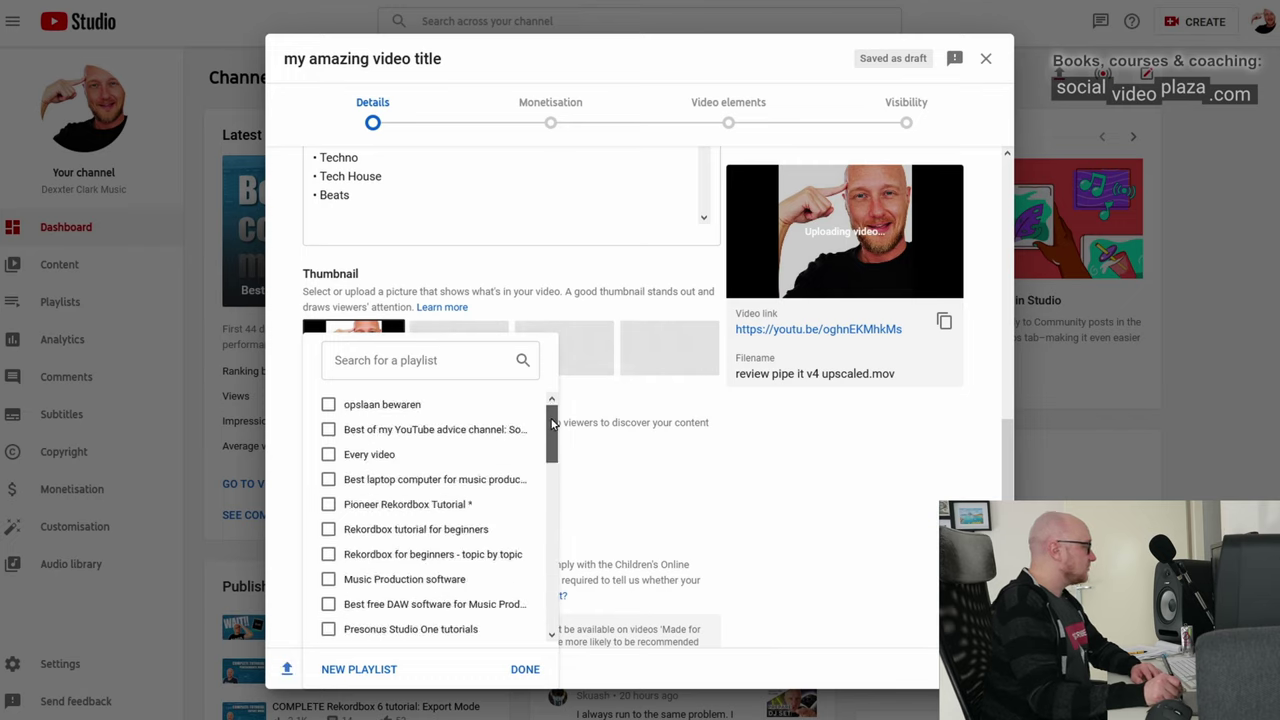
click(328, 404)
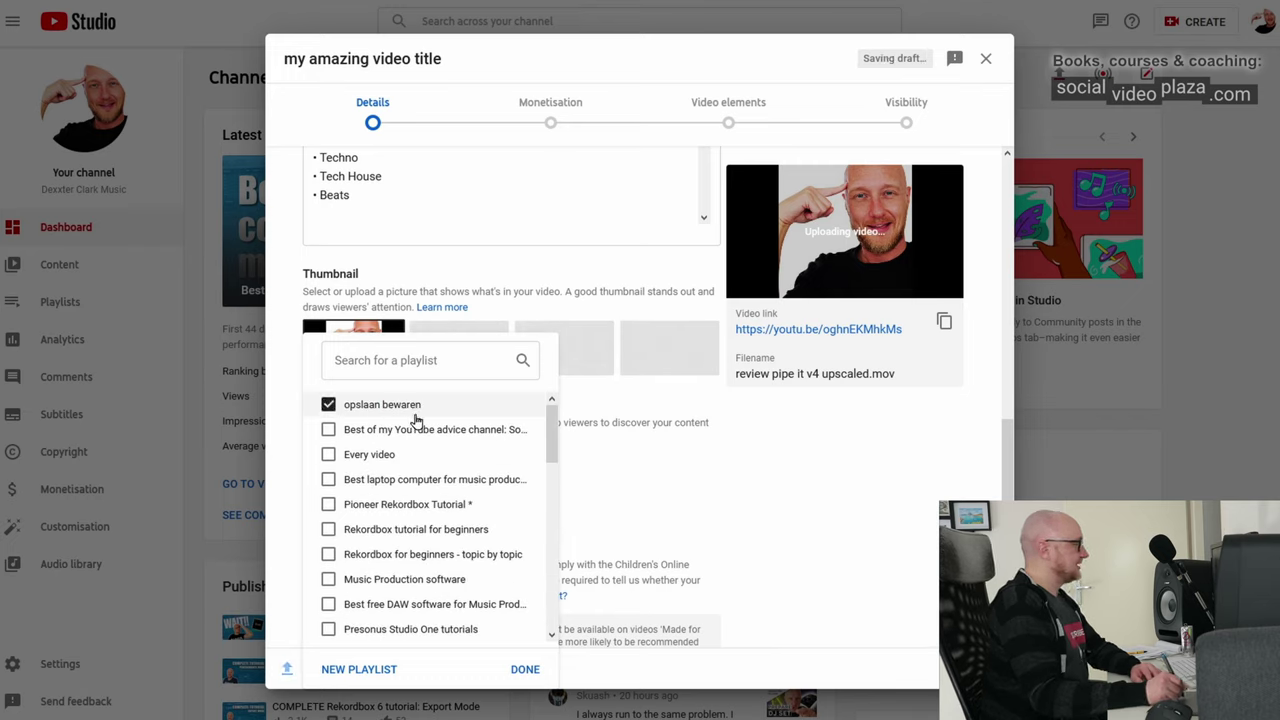
click(449, 362)
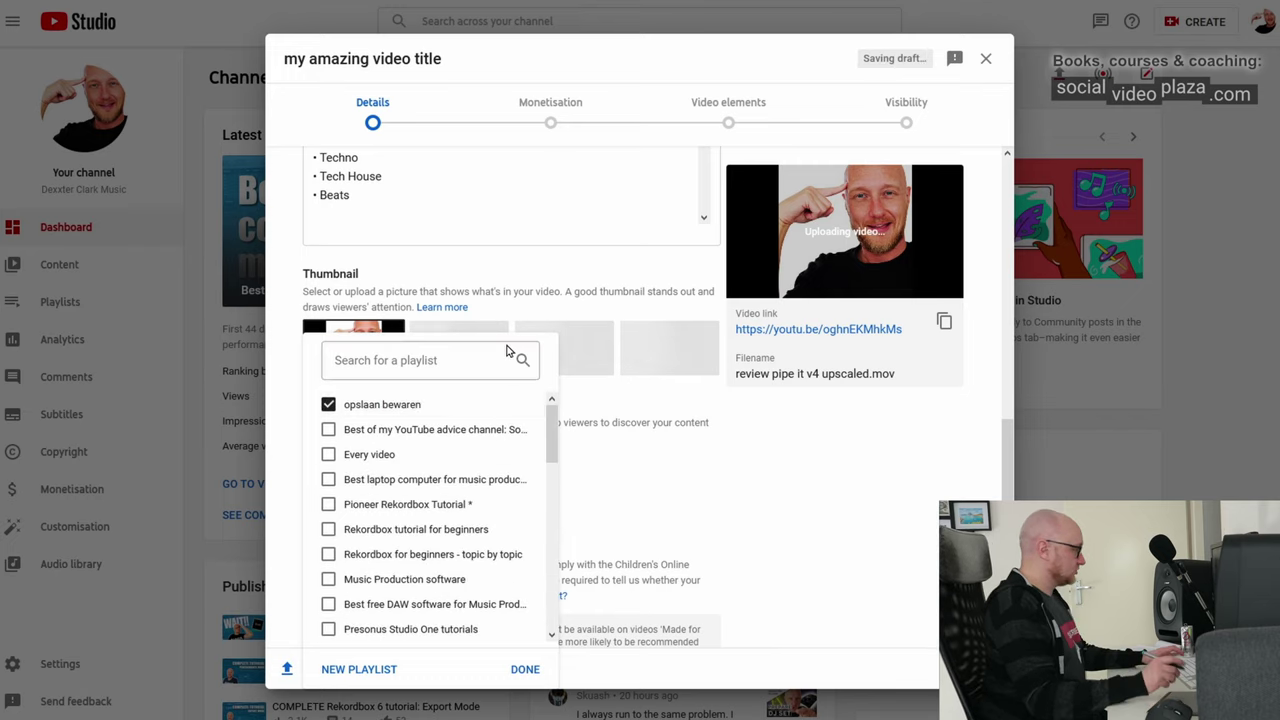
text(ever)
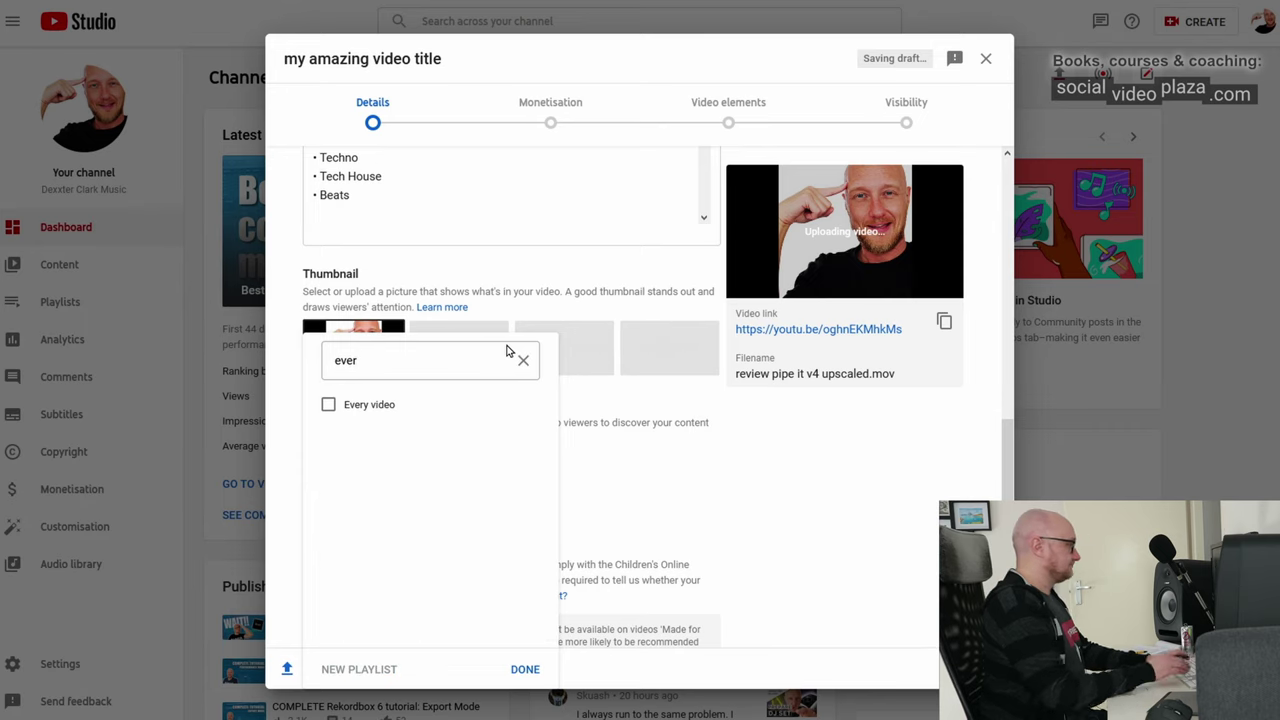
click(328, 404)
click(525, 669)
scroll(352, 518, down, 2)
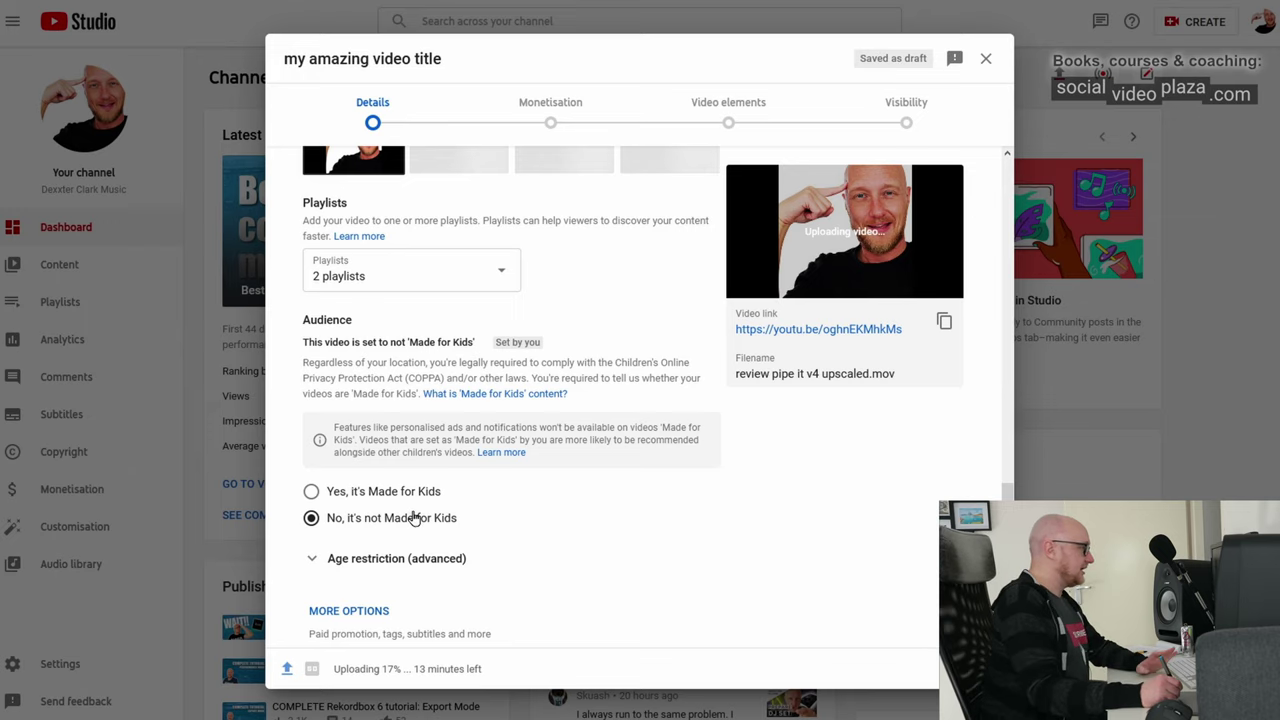
scroll(1005, 492, down, 1)
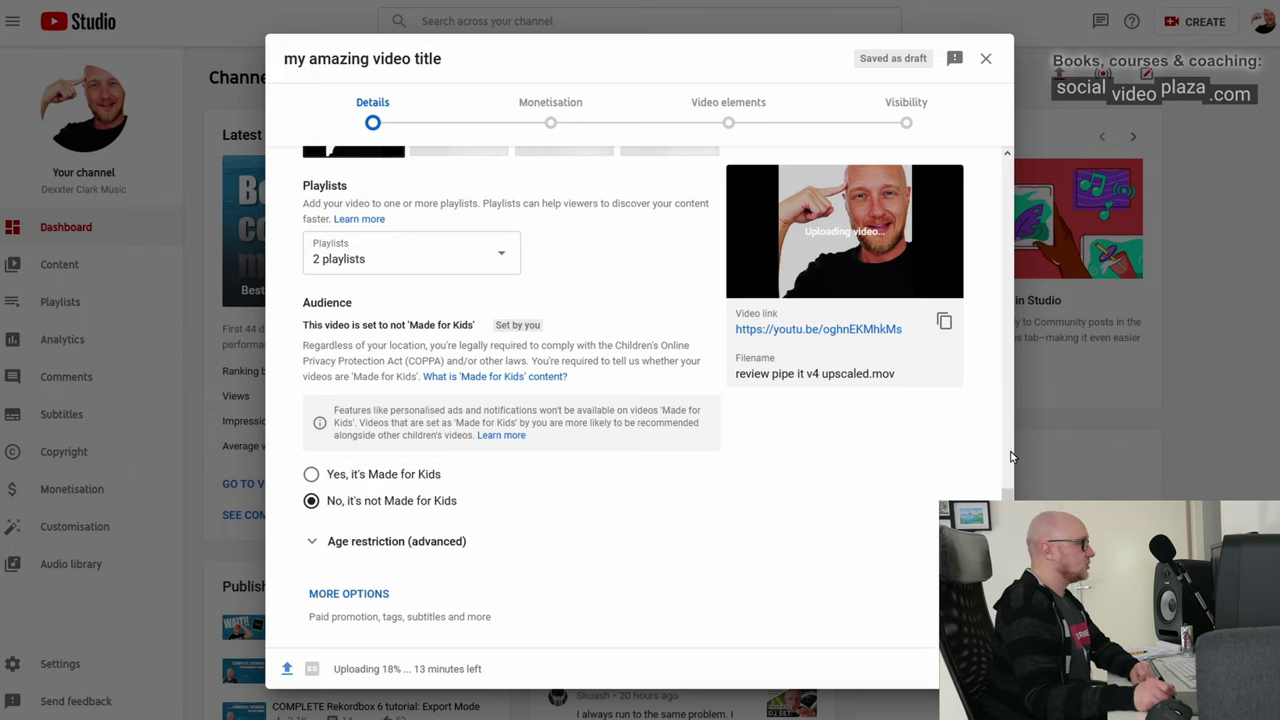
drag(1008, 480, 1008, 148)
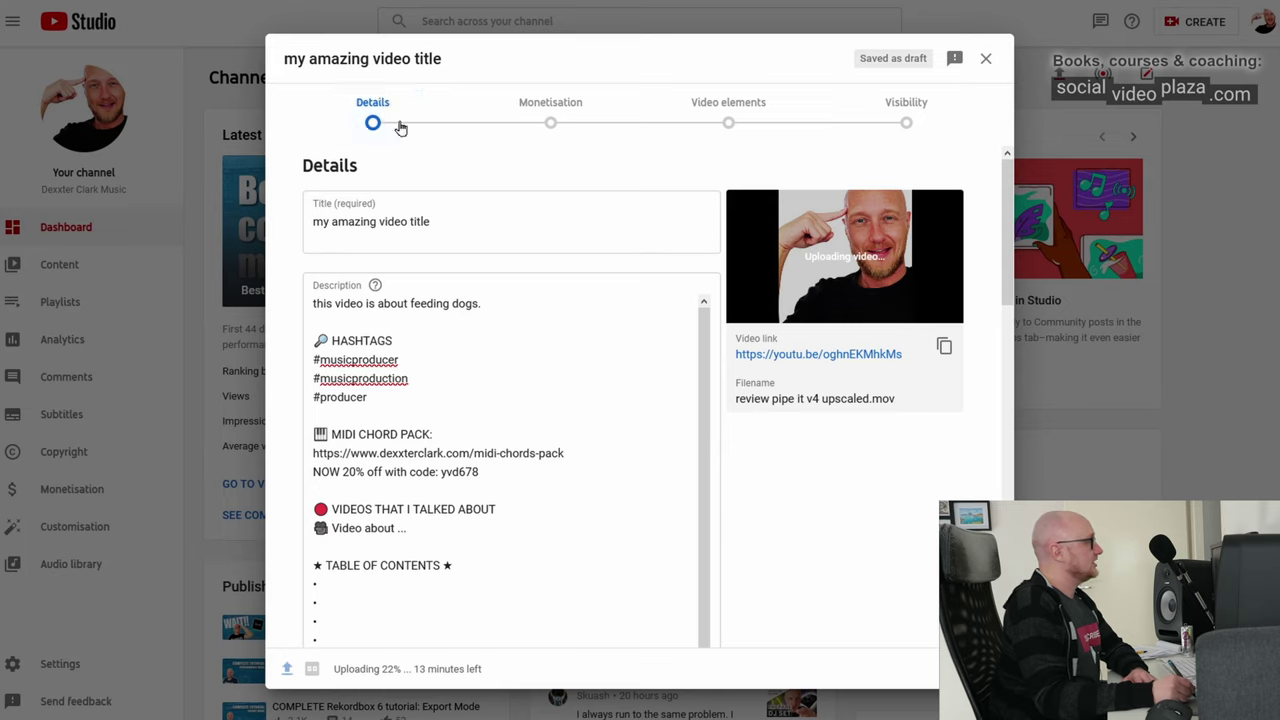
- Switch monetisation On for the video in the Monetisation step
click(556, 127)
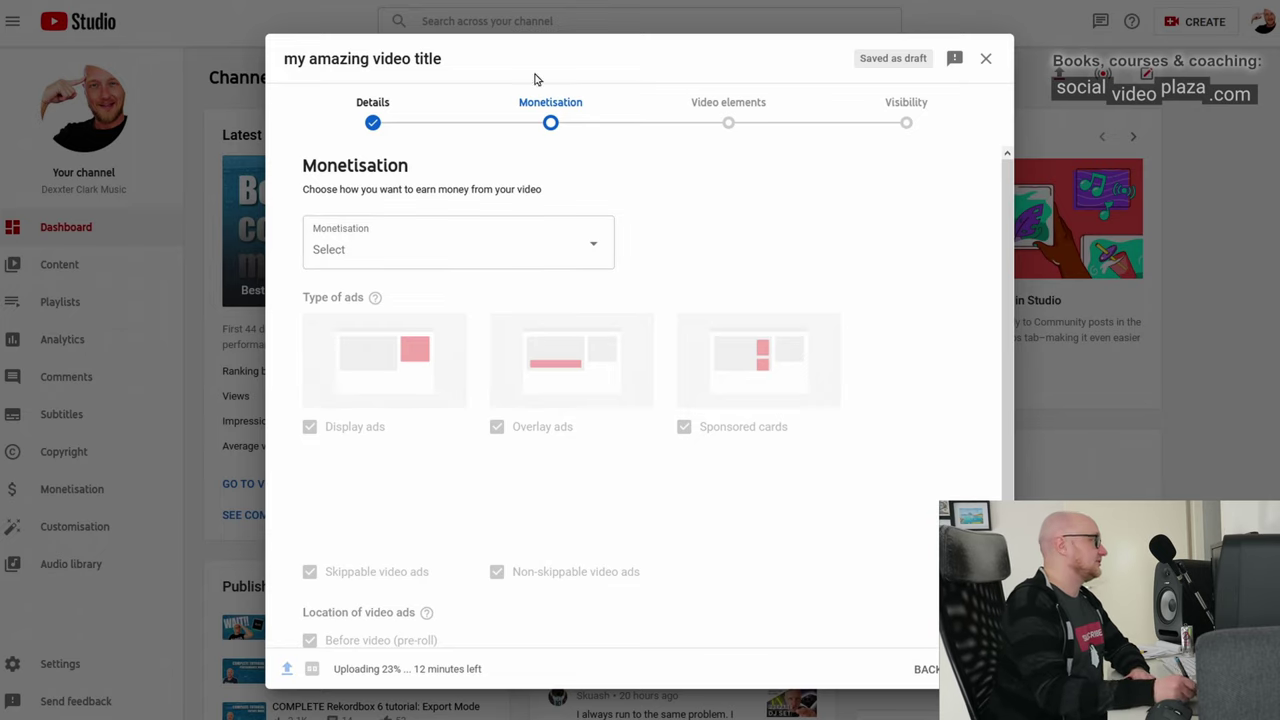
click(593, 262)
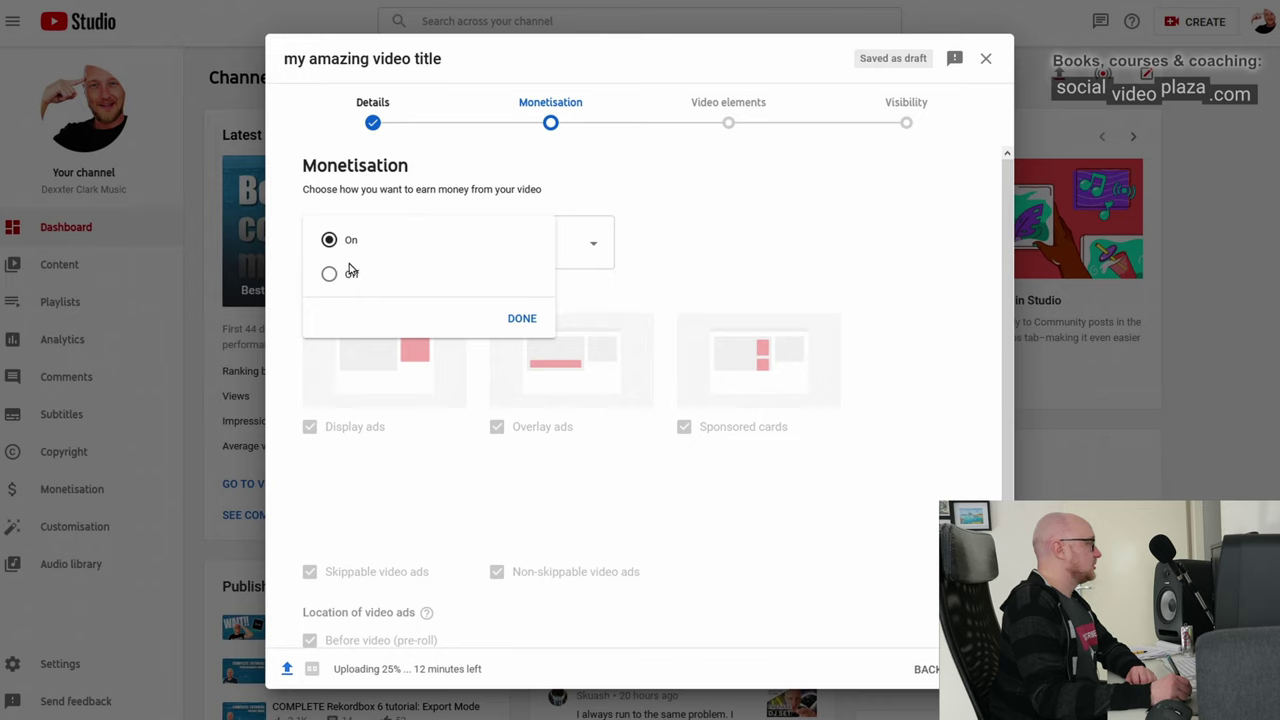
click(523, 319)
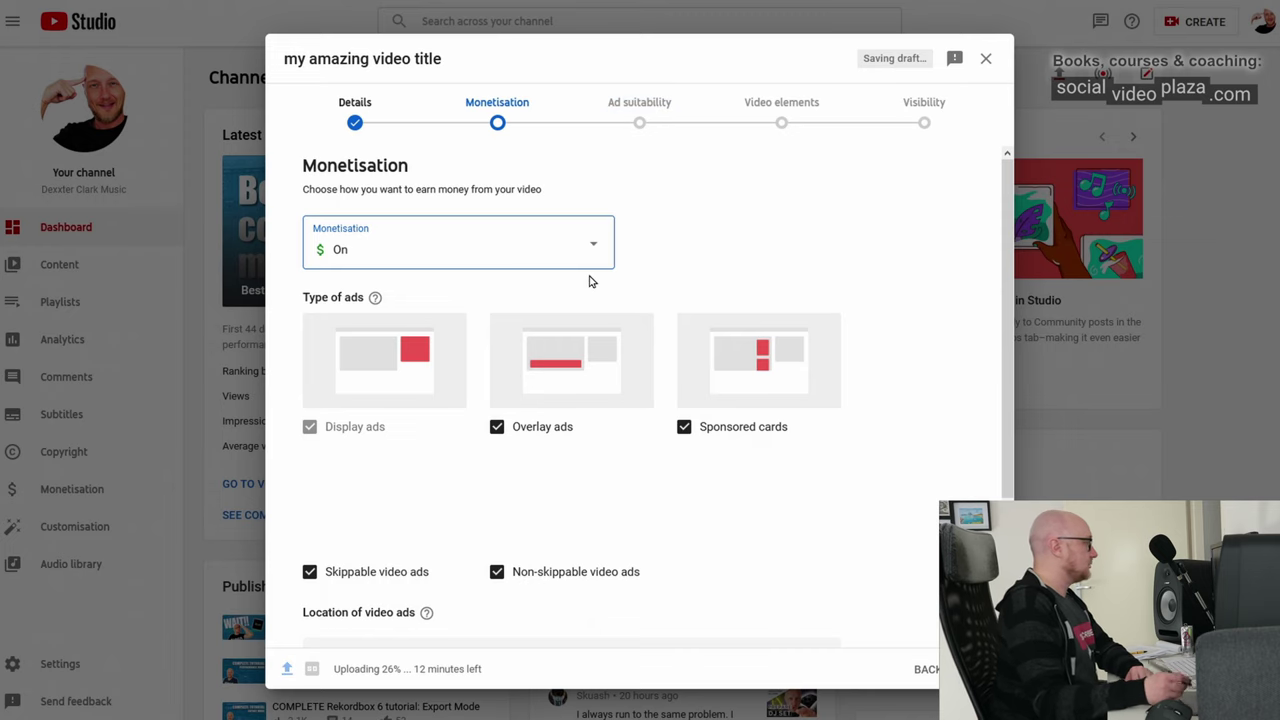
scroll(590, 282, down, 2)
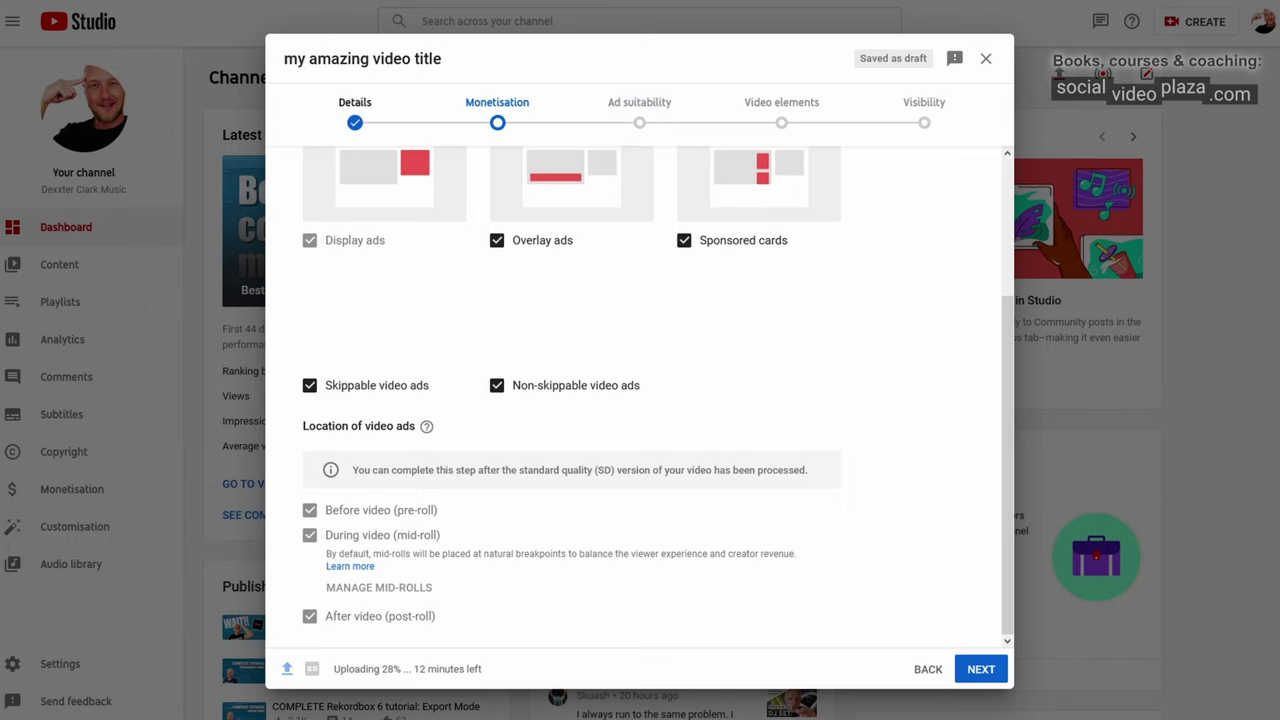
click(636, 120)
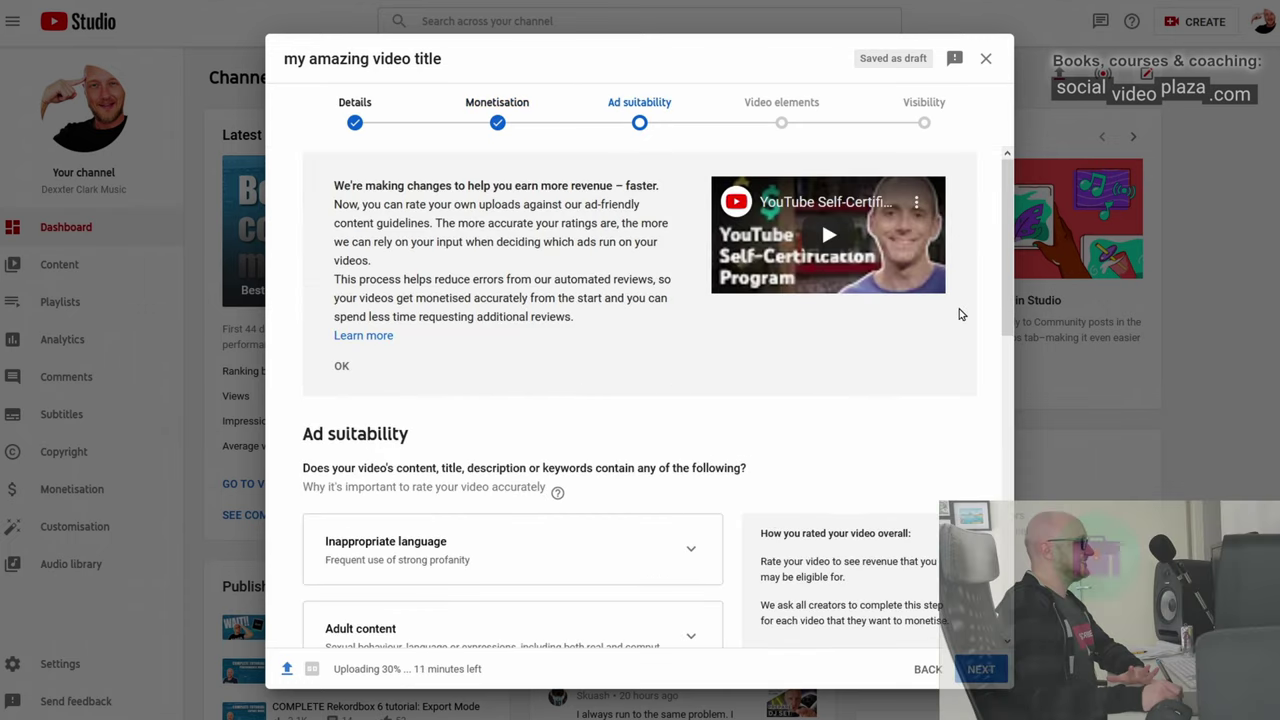
- Mark 'None of the above' for ad suitability and continue to Video elements
drag(1006, 300, 1002, 470)
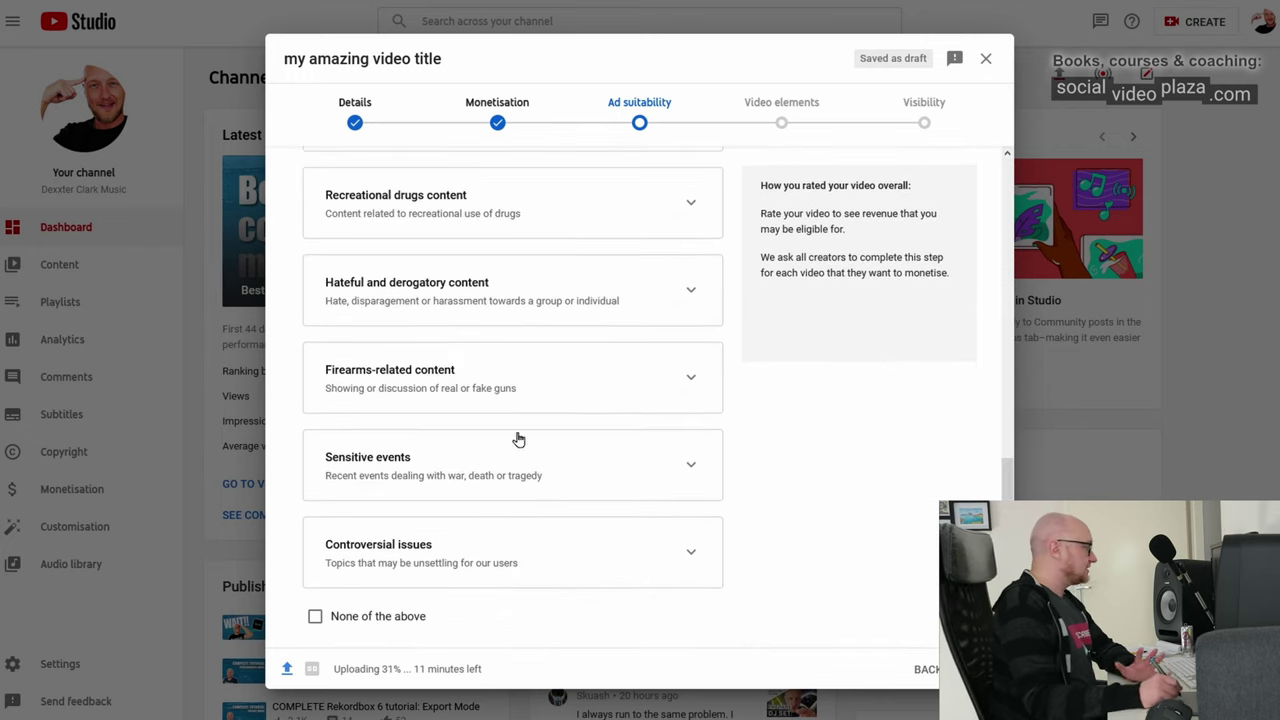
click(315, 620)
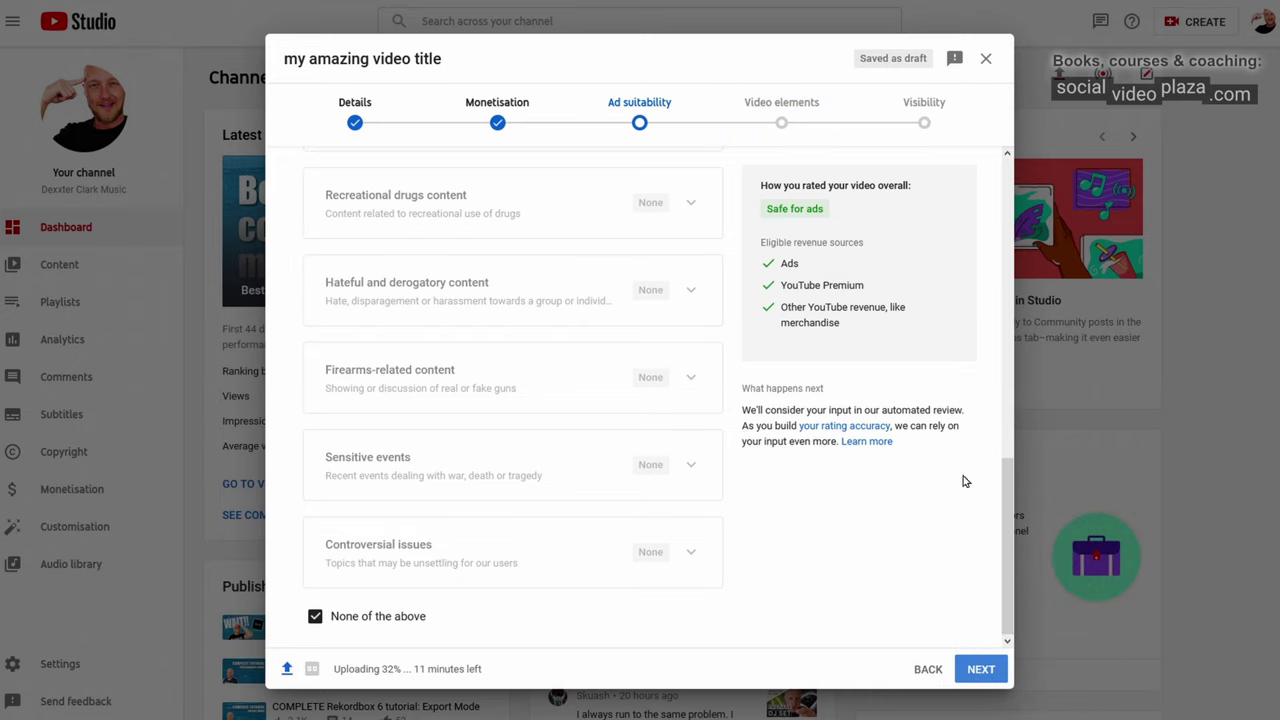
click(981, 669)
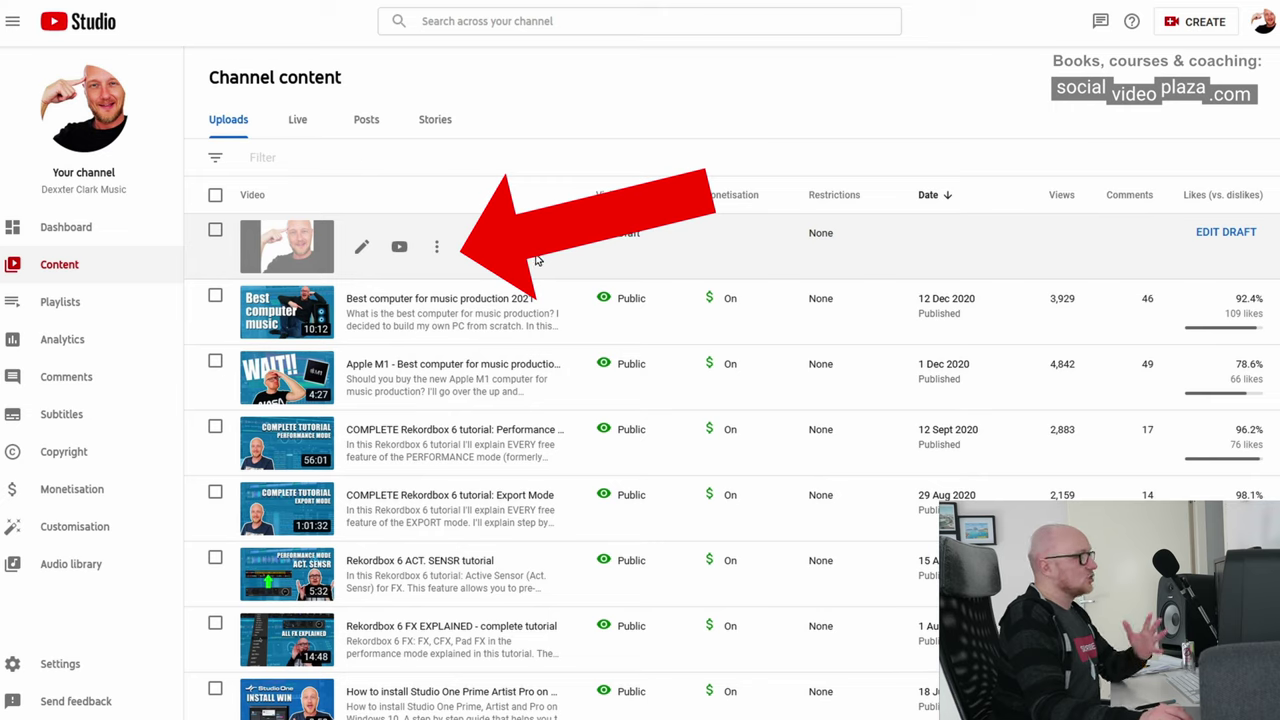
- Reopen the 'my amazing video title' draft, go to Video elements, and add an end screen
click(1209, 236)
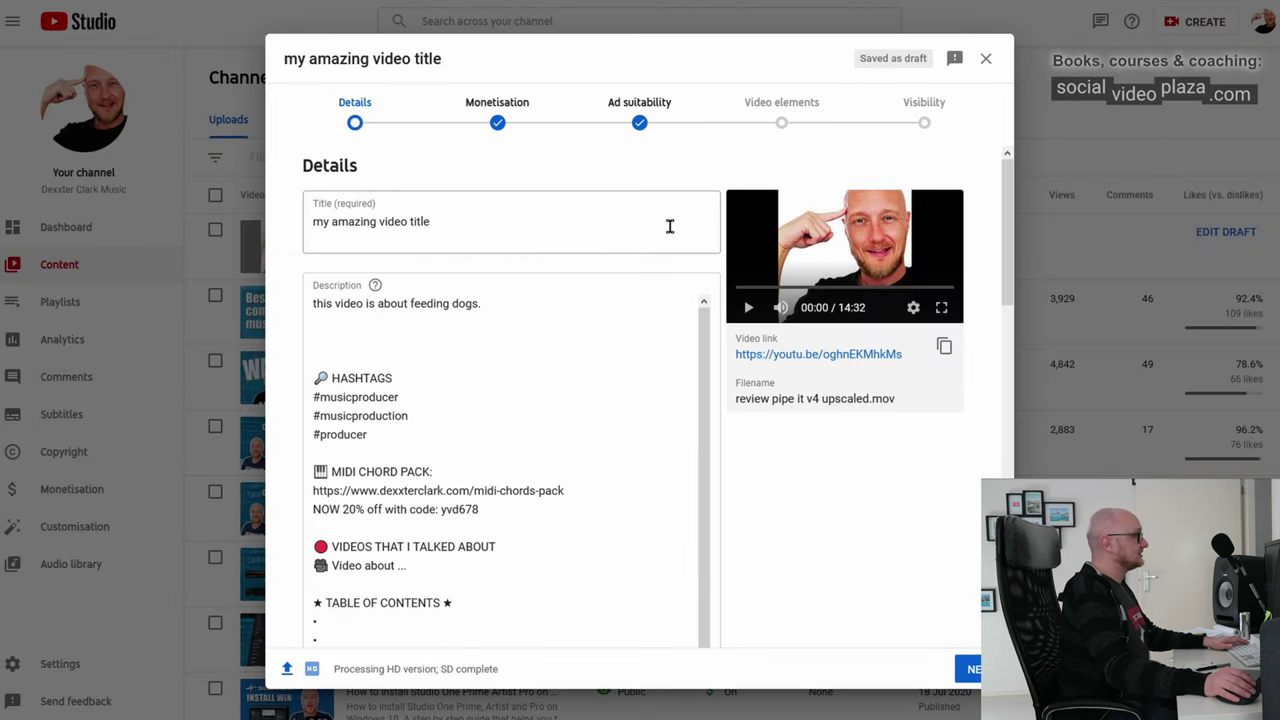
click(767, 124)
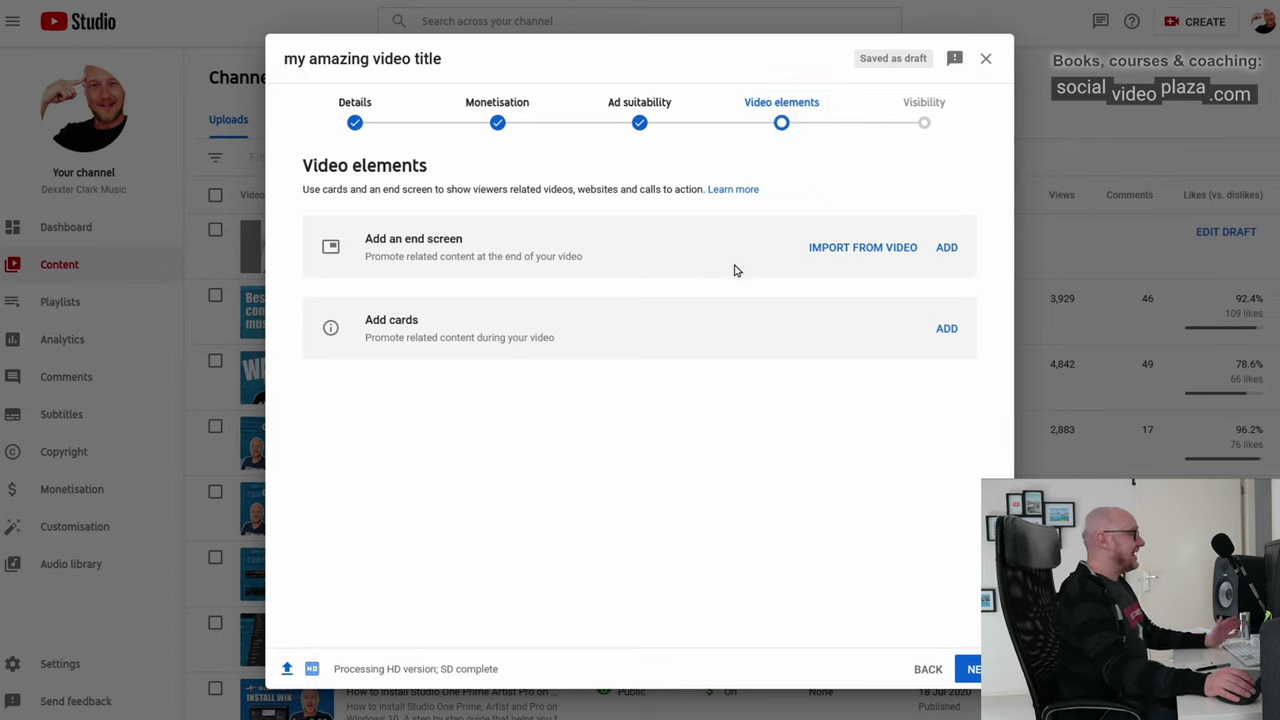
click(947, 247)
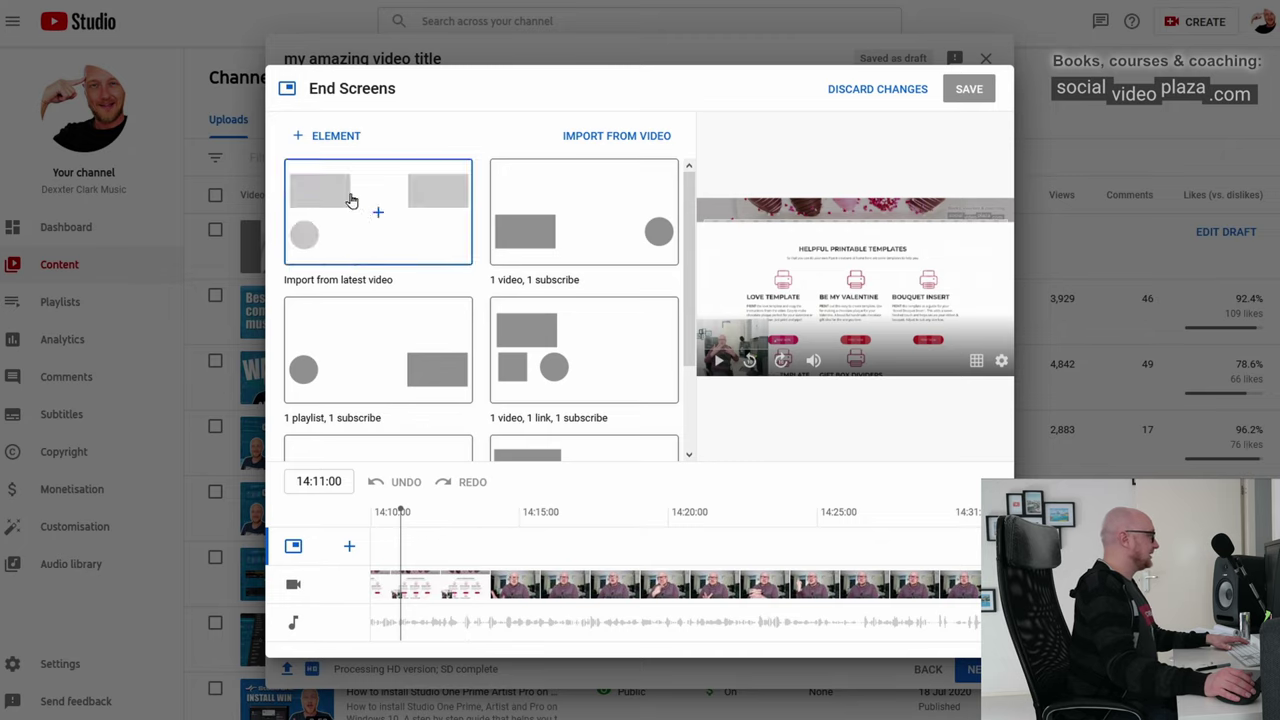
- Add Best for viewer and 'Best computer for music production 2021' video elements, both starting at 14:11:00
click(325, 137)
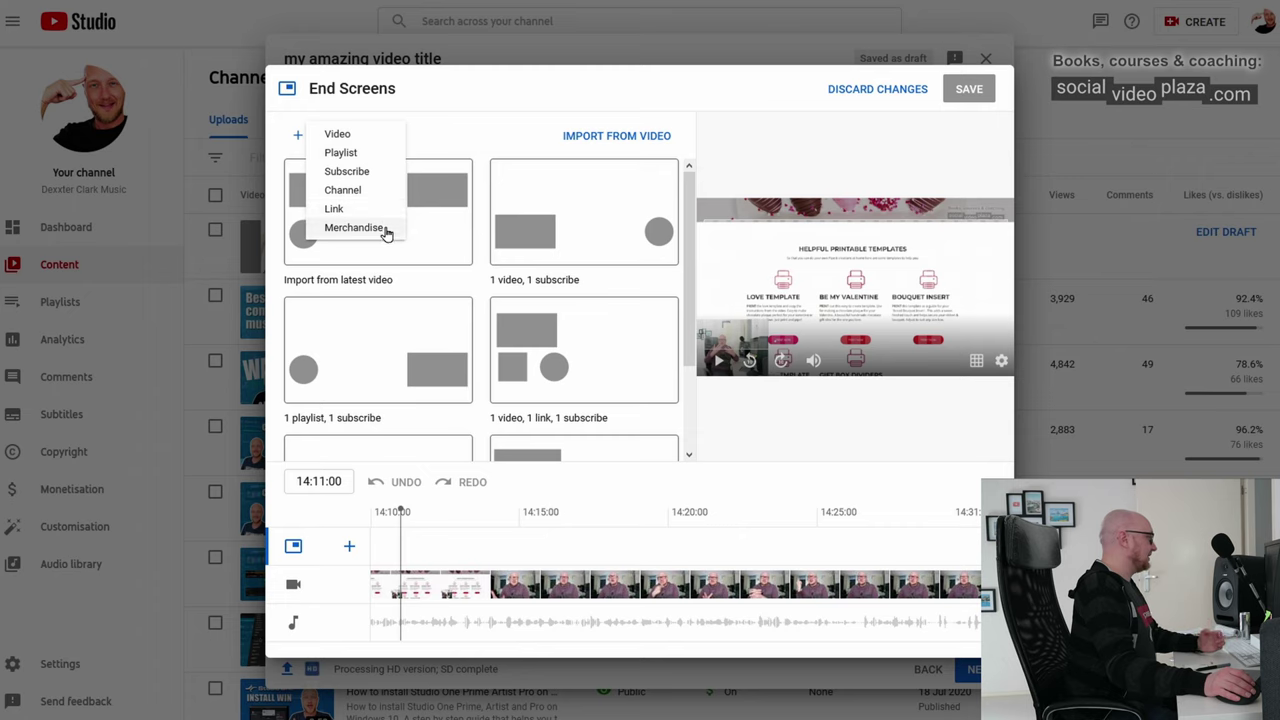
click(353, 138)
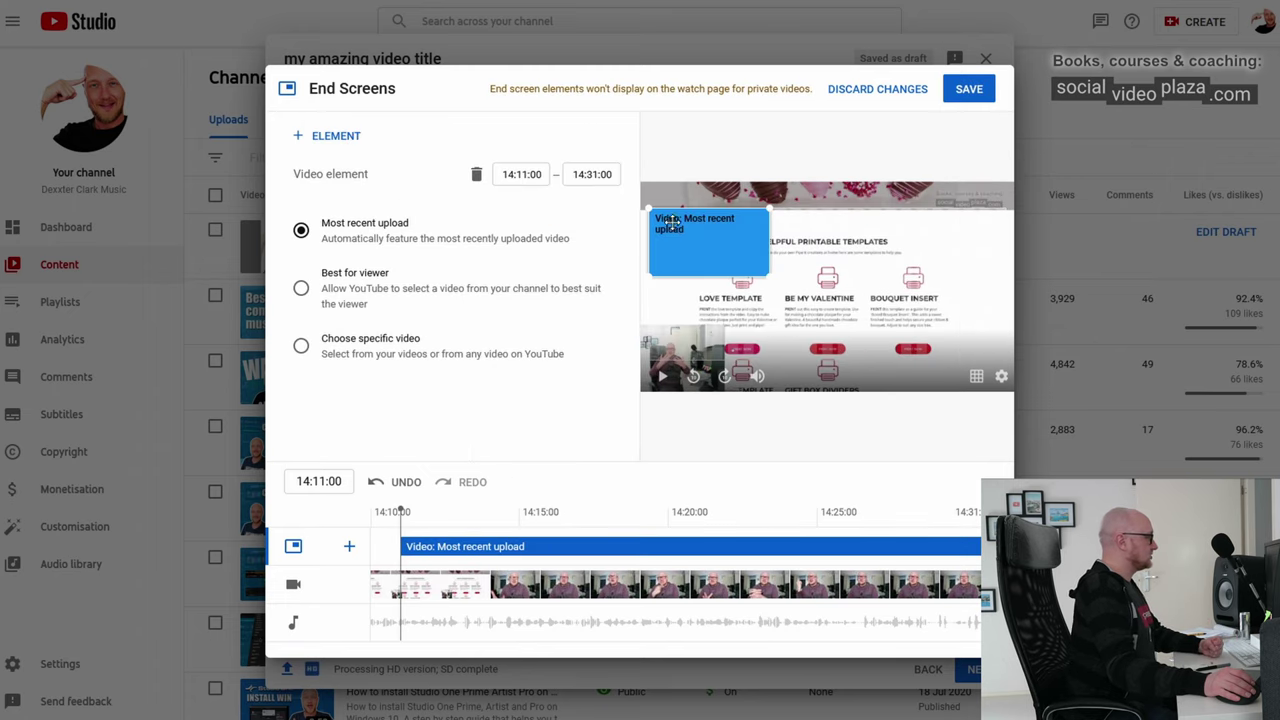
click(300, 292)
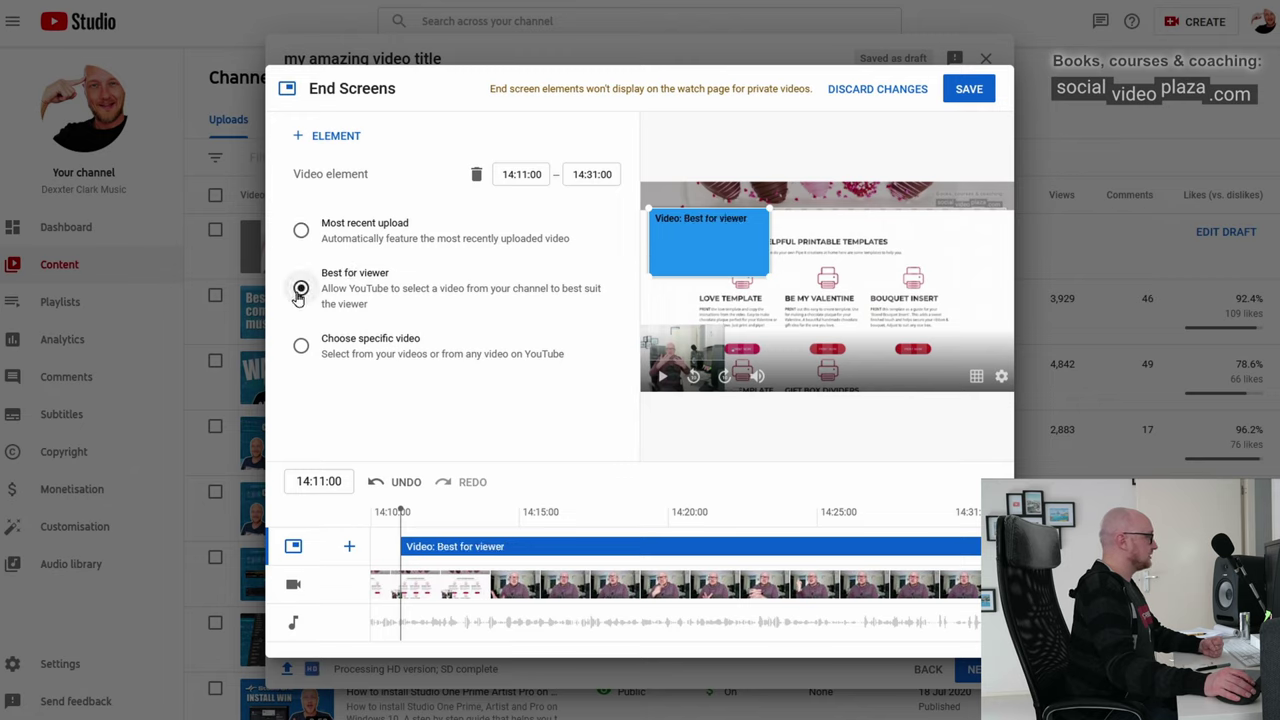
click(336, 137)
click(380, 141)
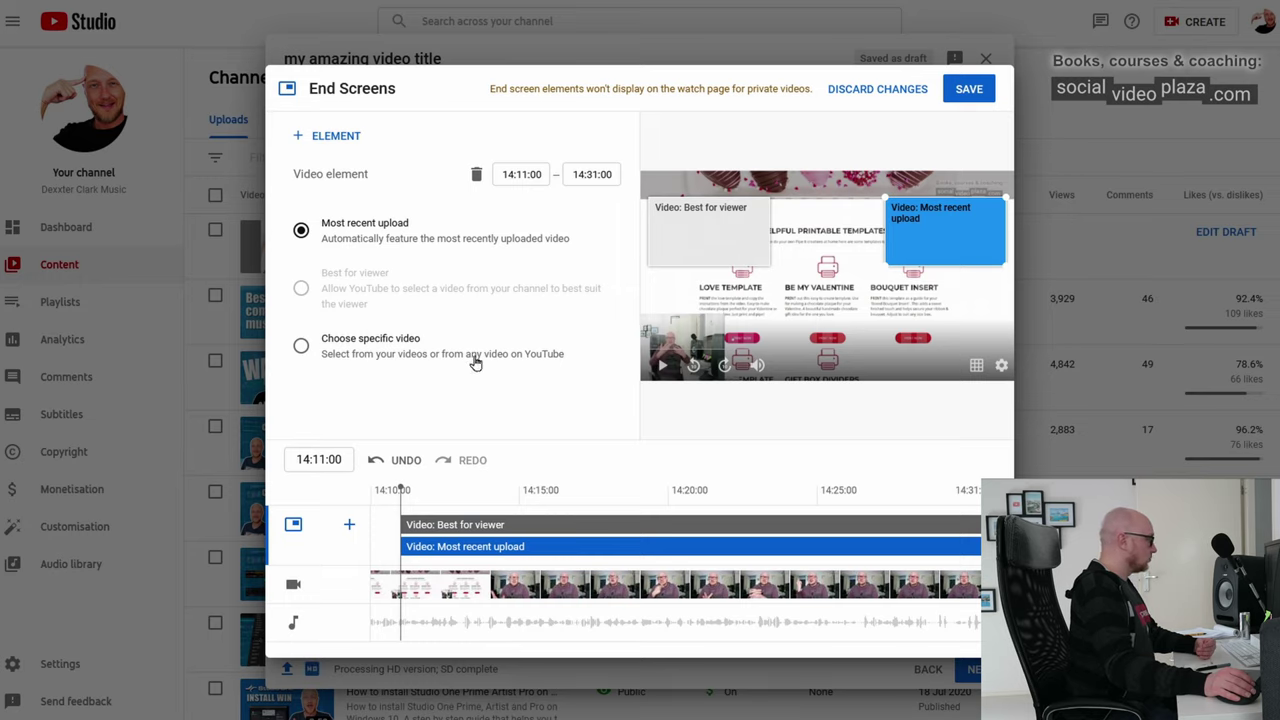
click(317, 356)
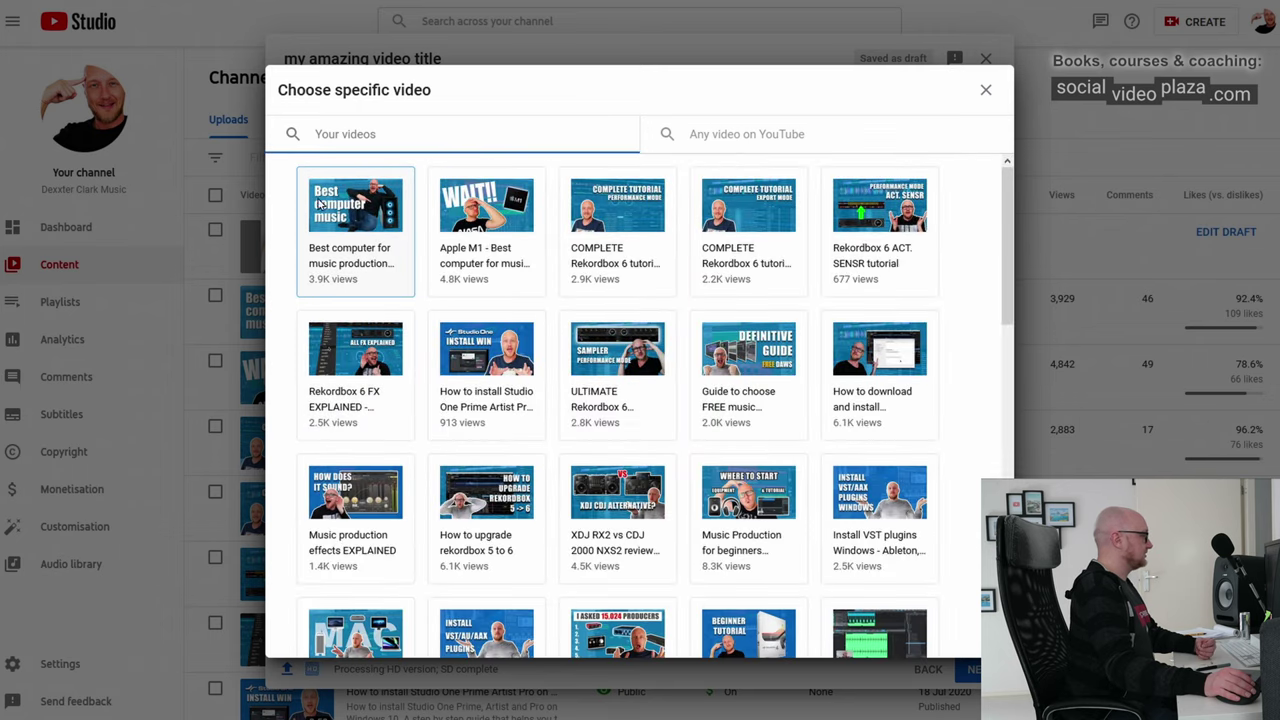
click(353, 218)
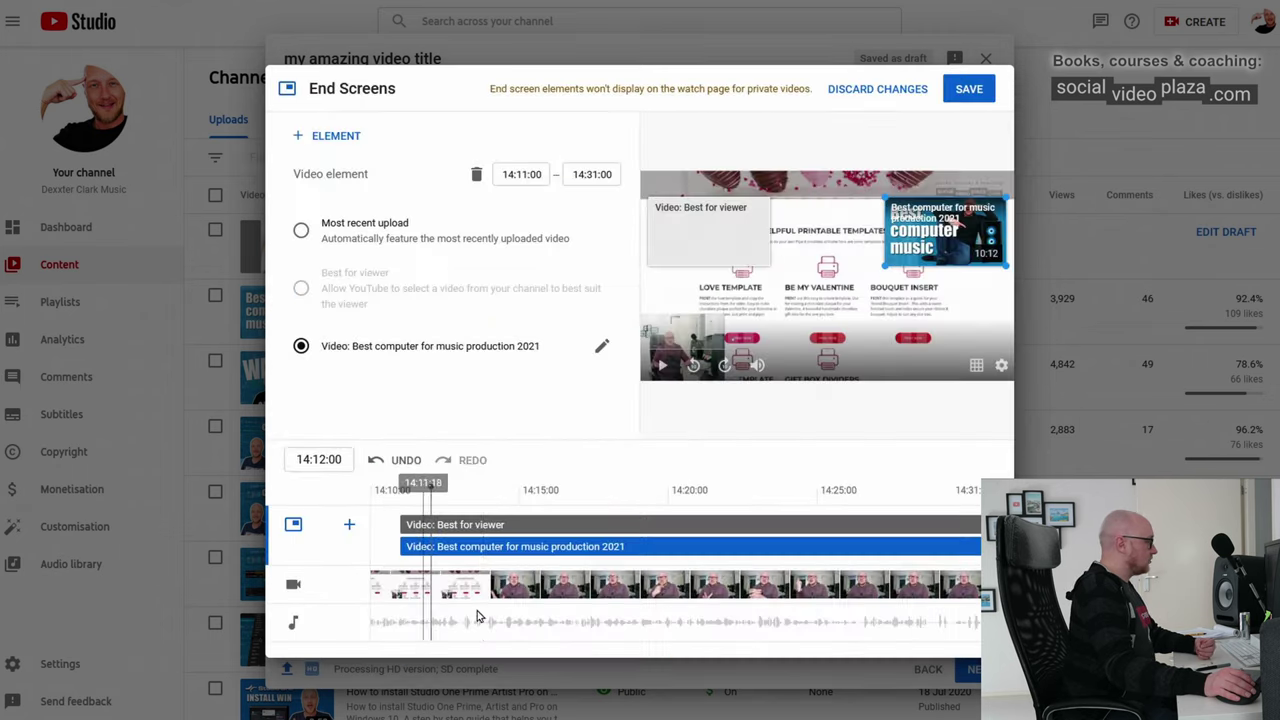
click(402, 524)
click(404, 545)
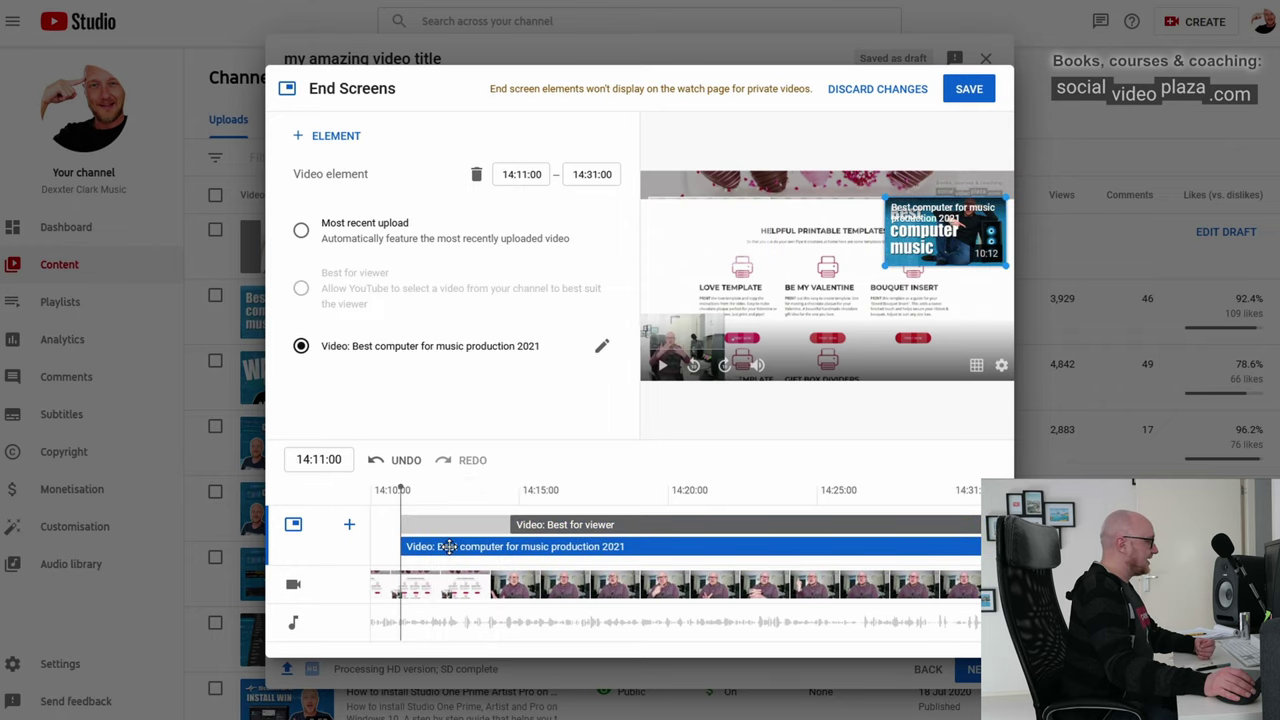
click(533, 529)
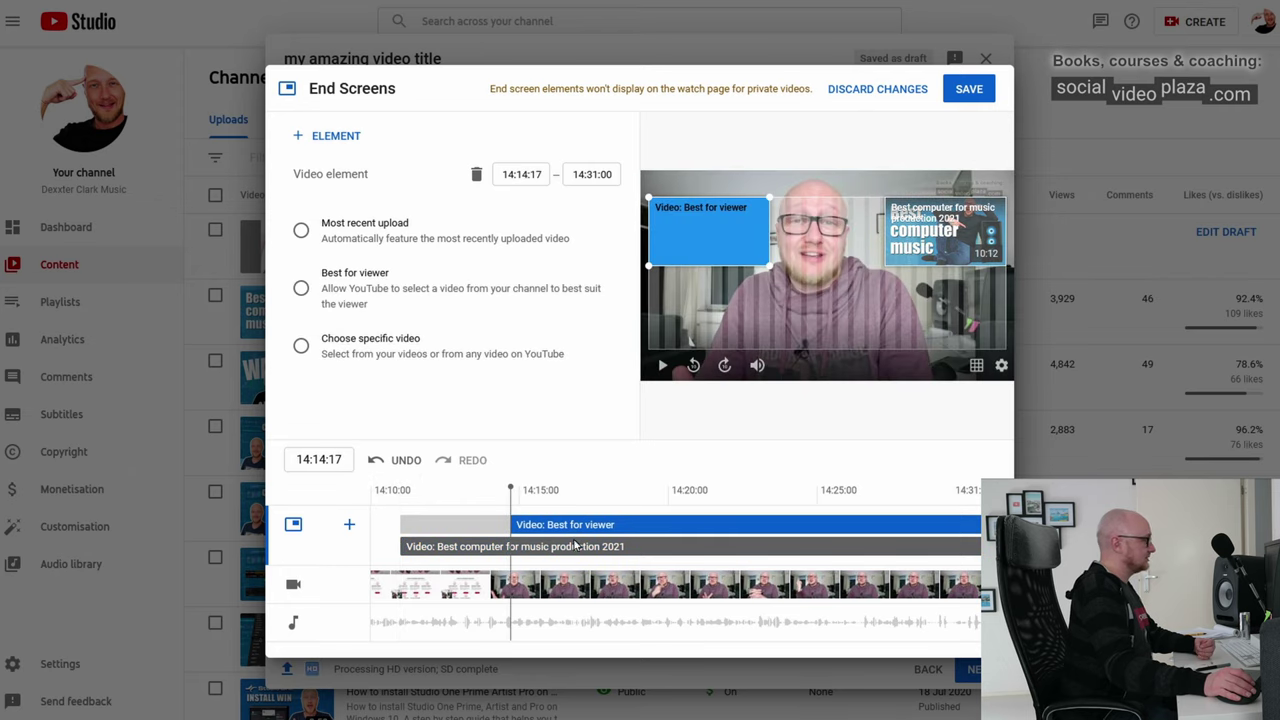
mouse_move(507, 525)
mouse_down()
mouse_move(651, 520)
mouse_move(390, 538)
mouse_up()
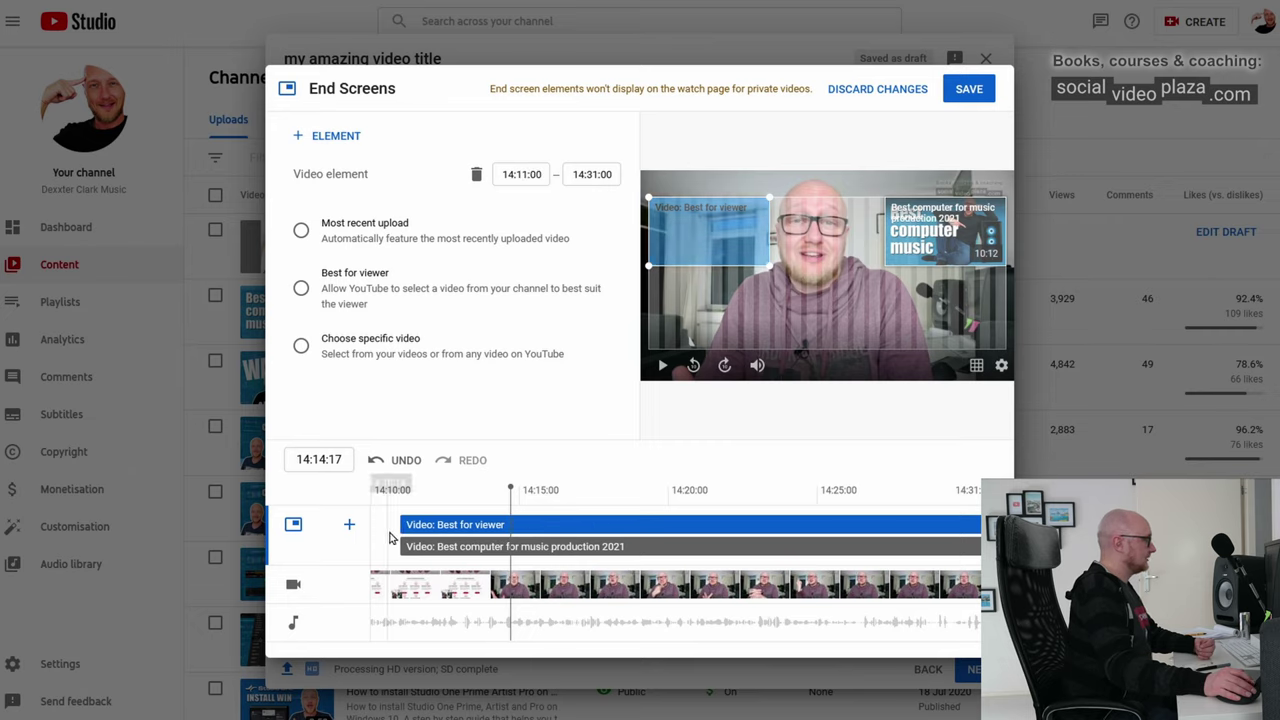
- Save the end screen and add a video card linking to the Apple M1 video
click(962, 90)
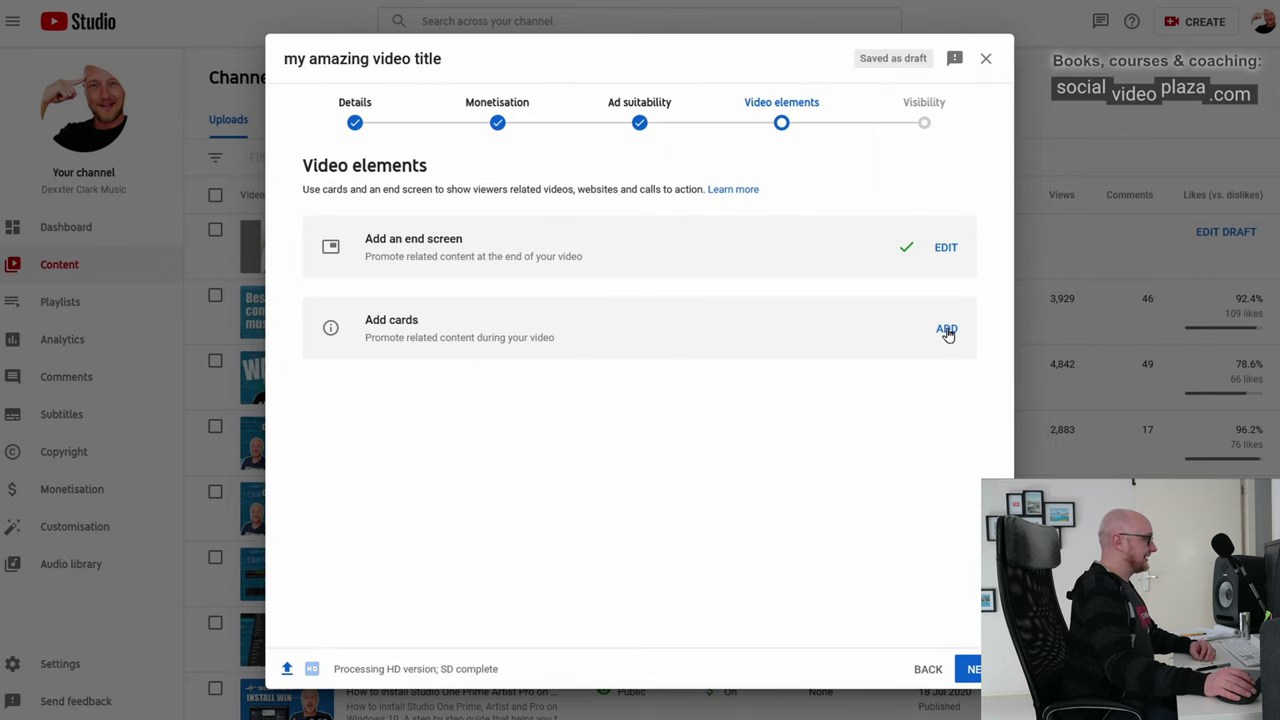
click(946, 330)
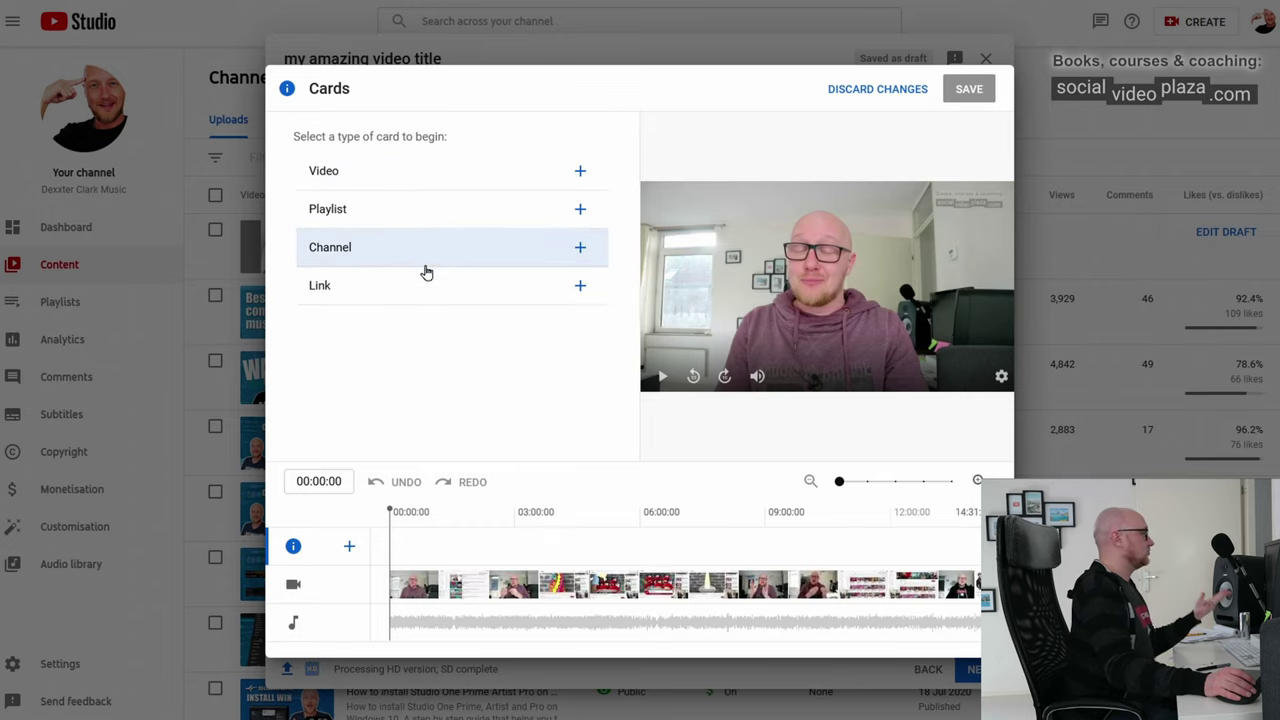
click(417, 169)
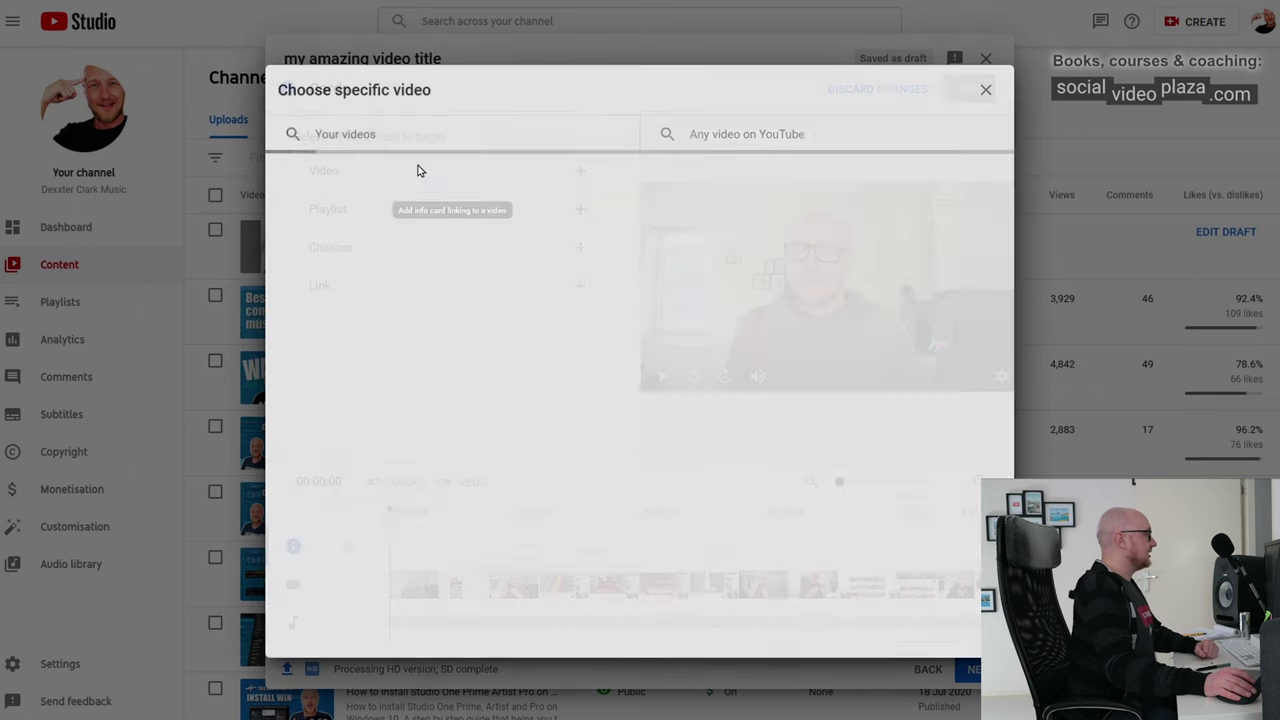
click(532, 200)
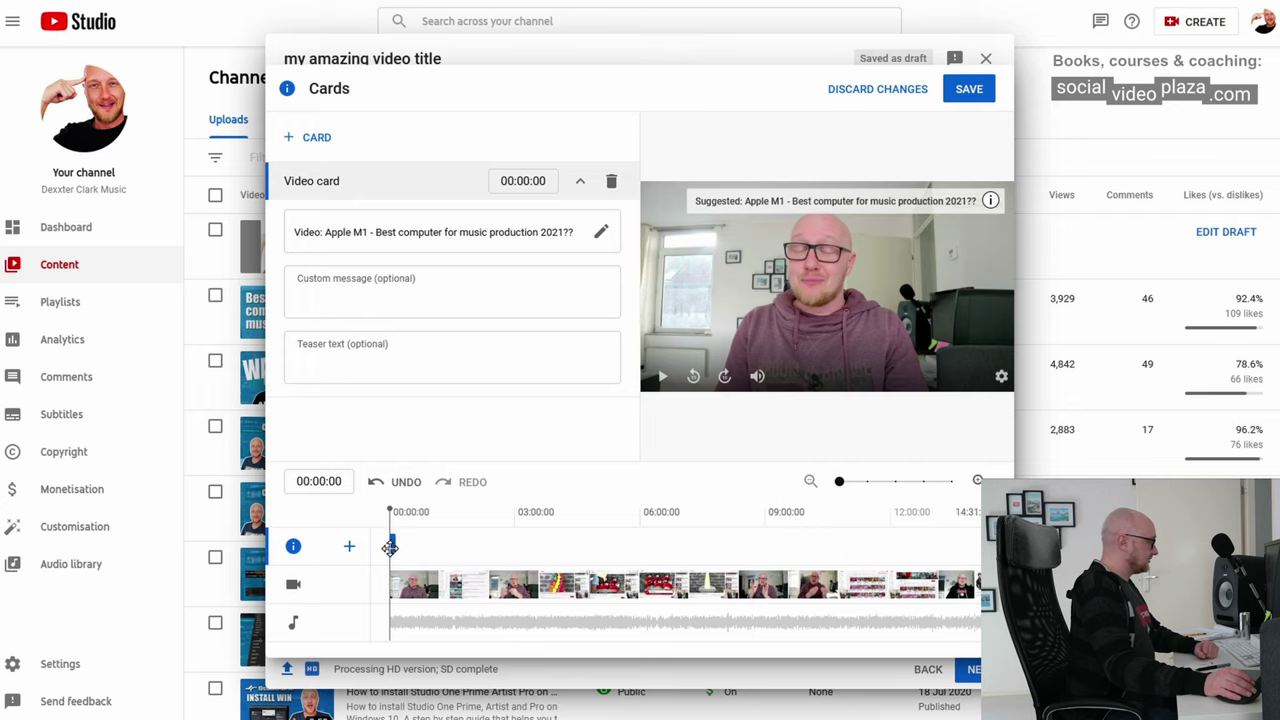
- Place the card at 09:00:00 and give it the teaser text 'test'
drag(390, 546, 713, 546)
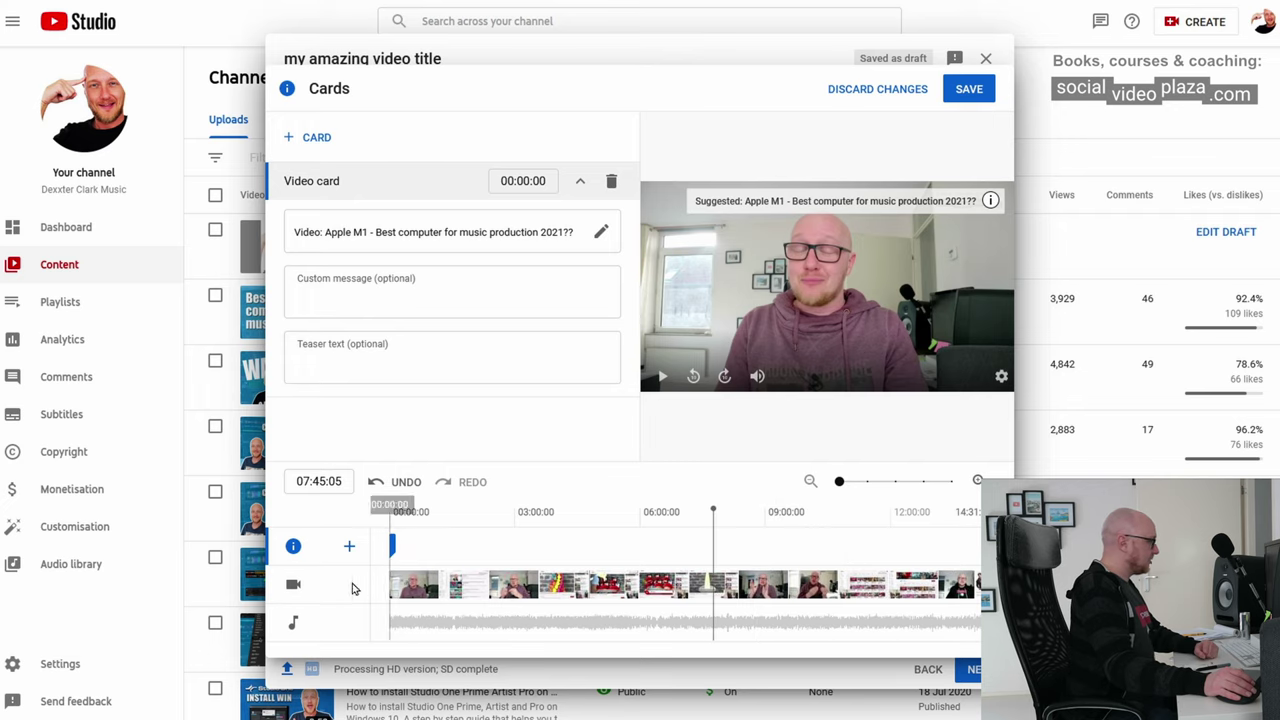
drag(392, 546, 763, 536)
click(766, 540)
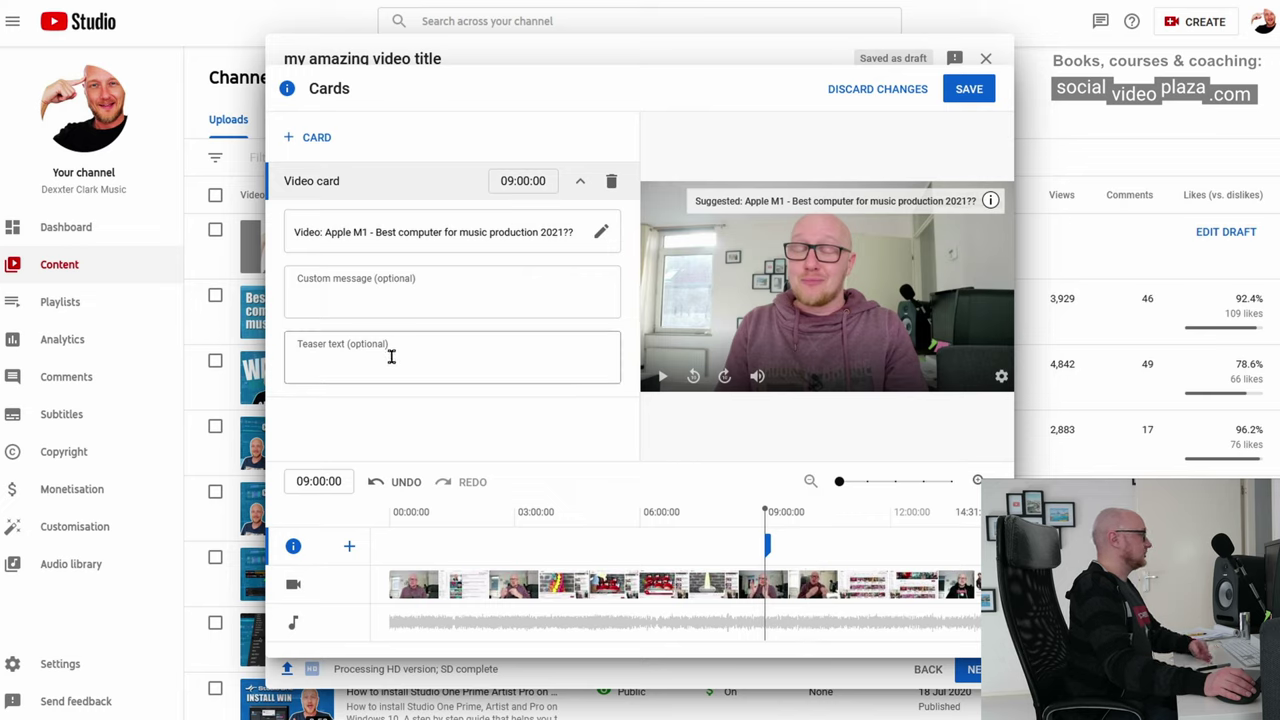
click(393, 360)
text(test)
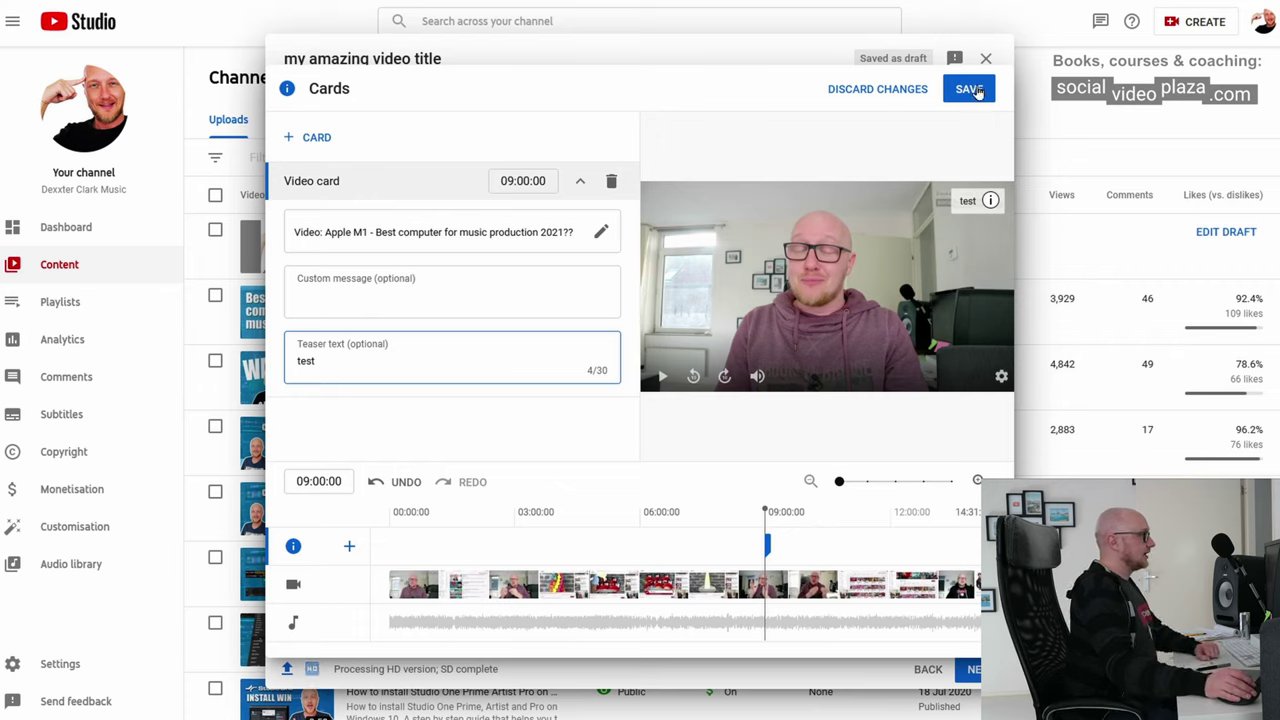
- Save the card and advance to the Visibility step of the upload
click(969, 89)
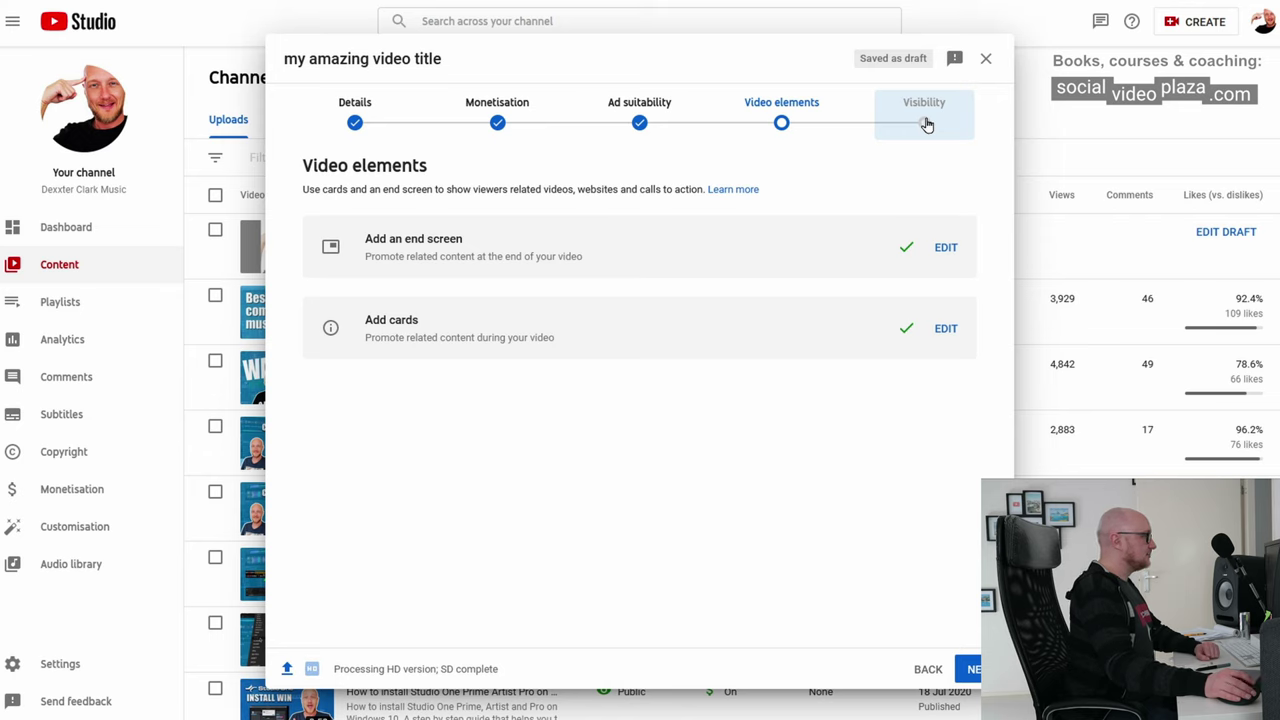
click(927, 124)
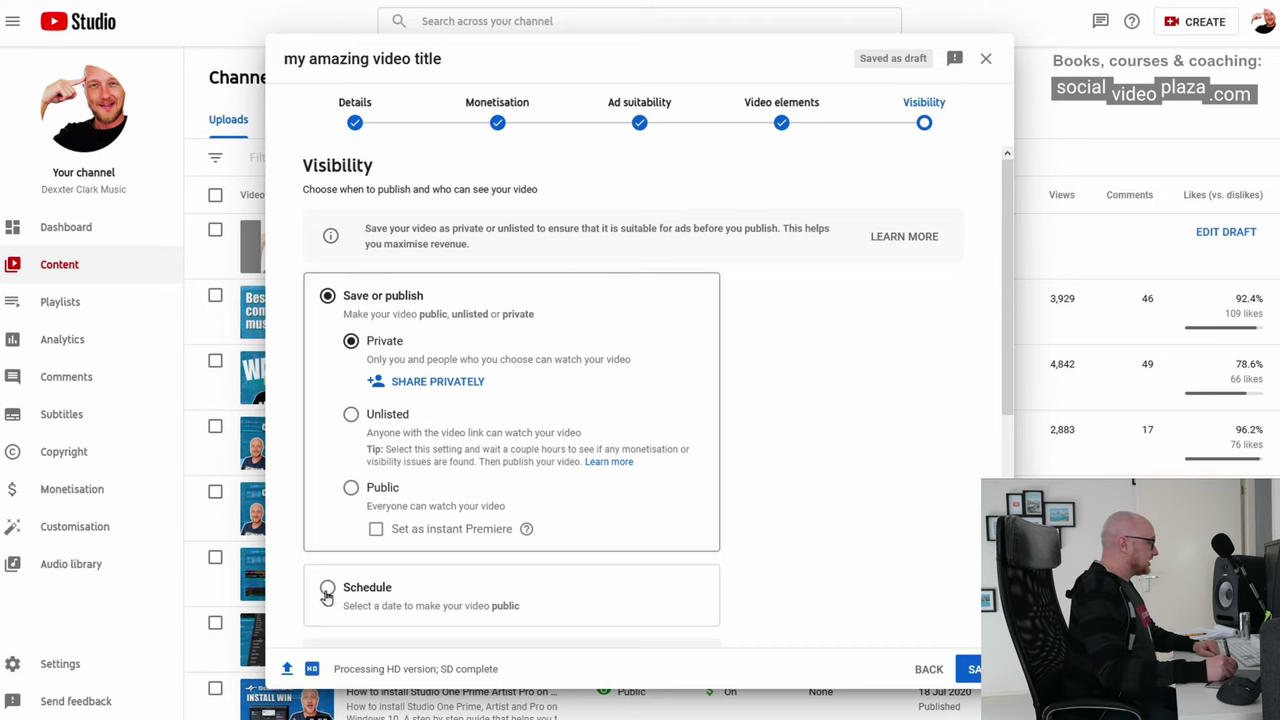
- Schedule the video to publish on 29 Jan 2021 at 03:15
click(327, 592)
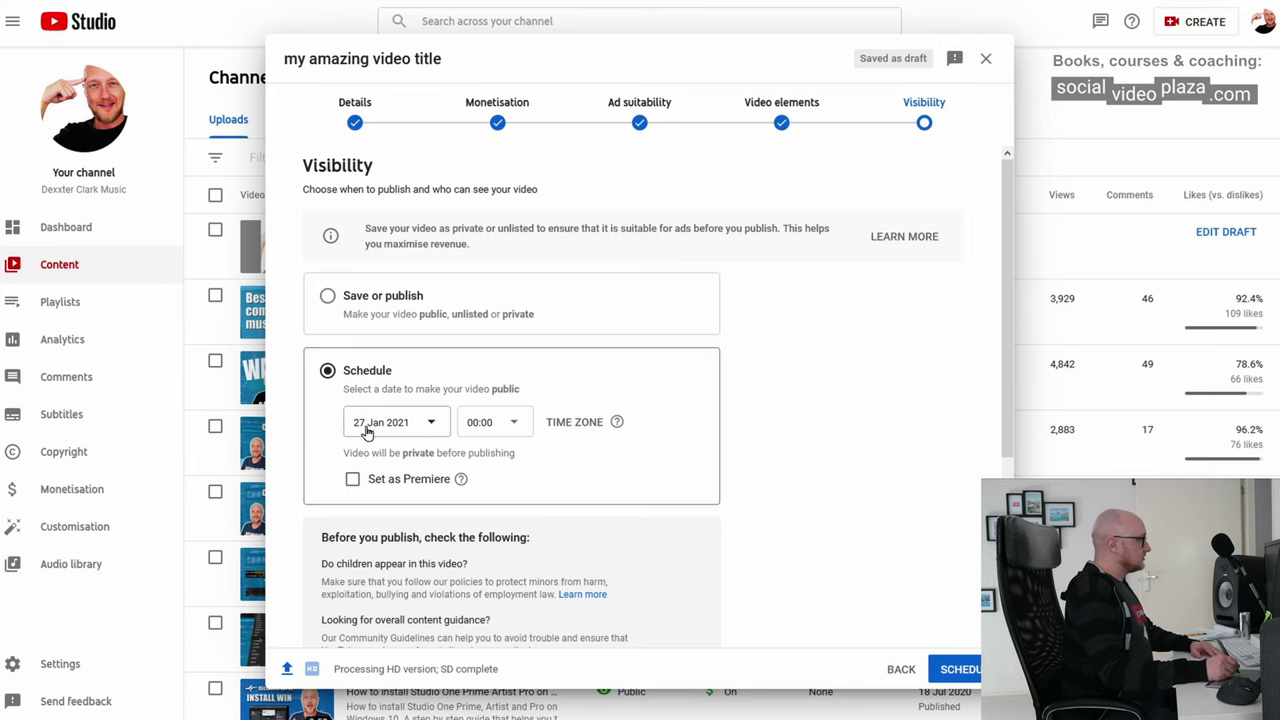
click(433, 424)
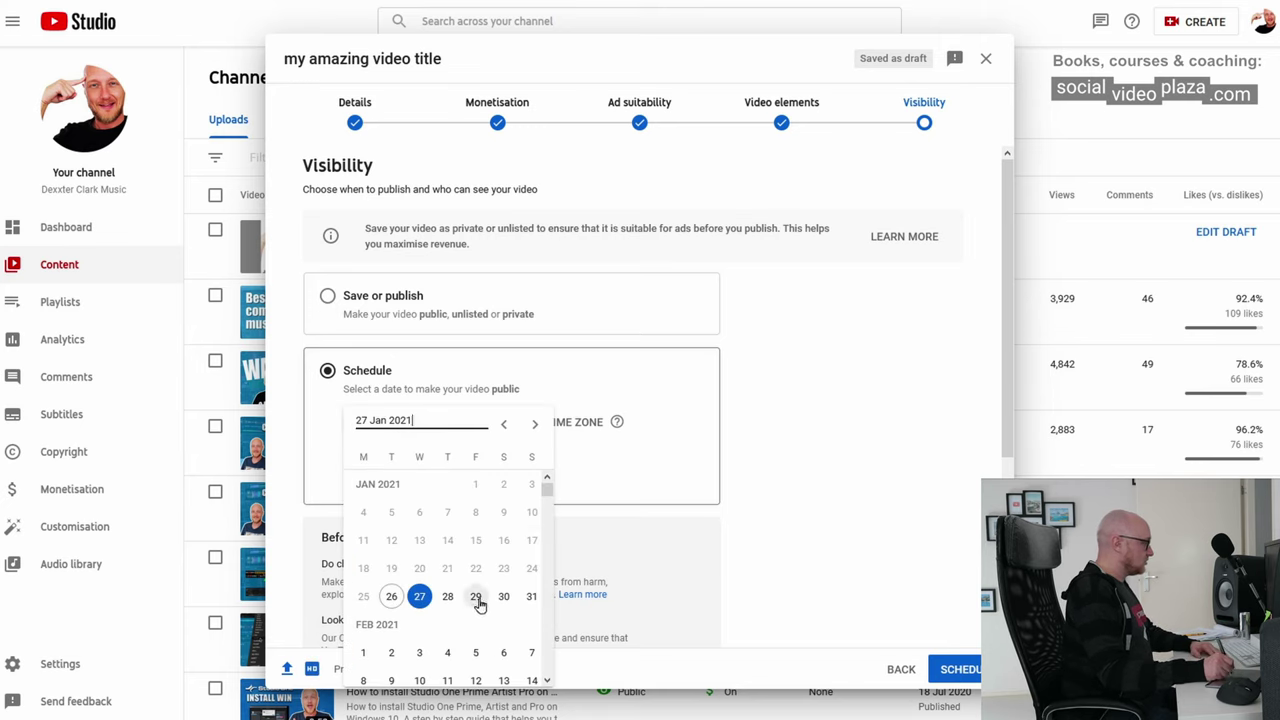
click(476, 597)
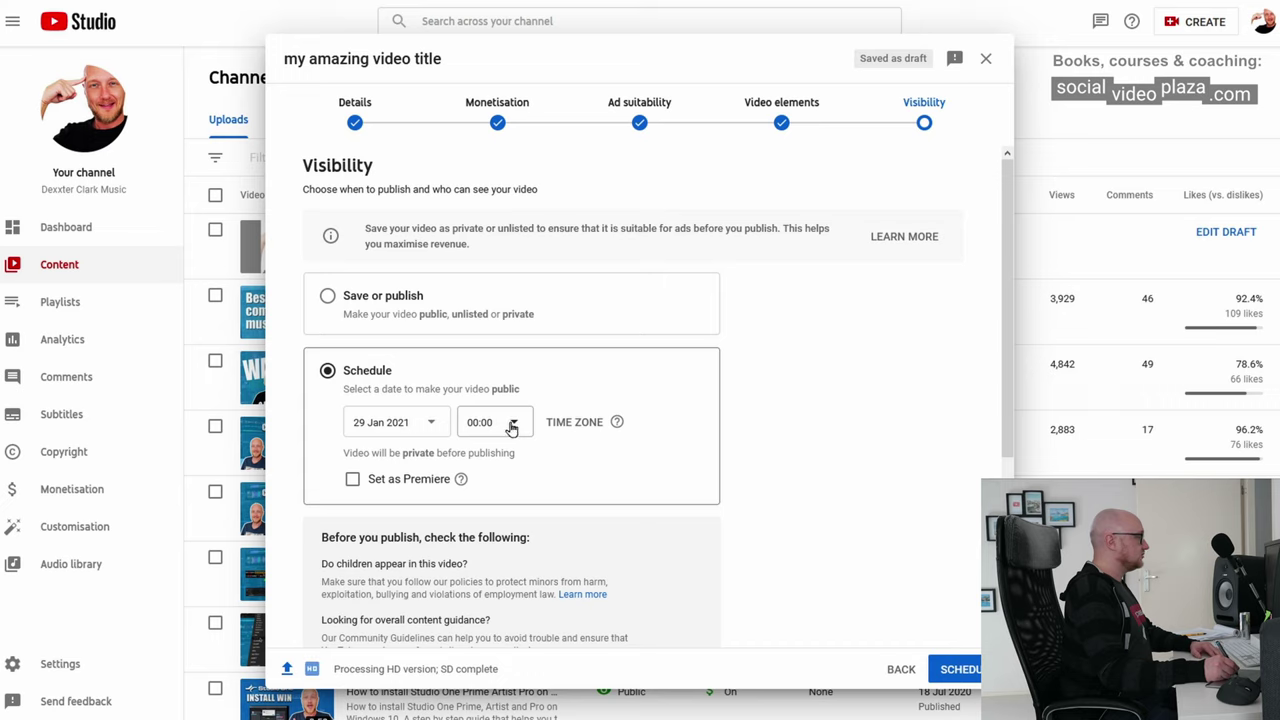
click(512, 427)
click(490, 340)
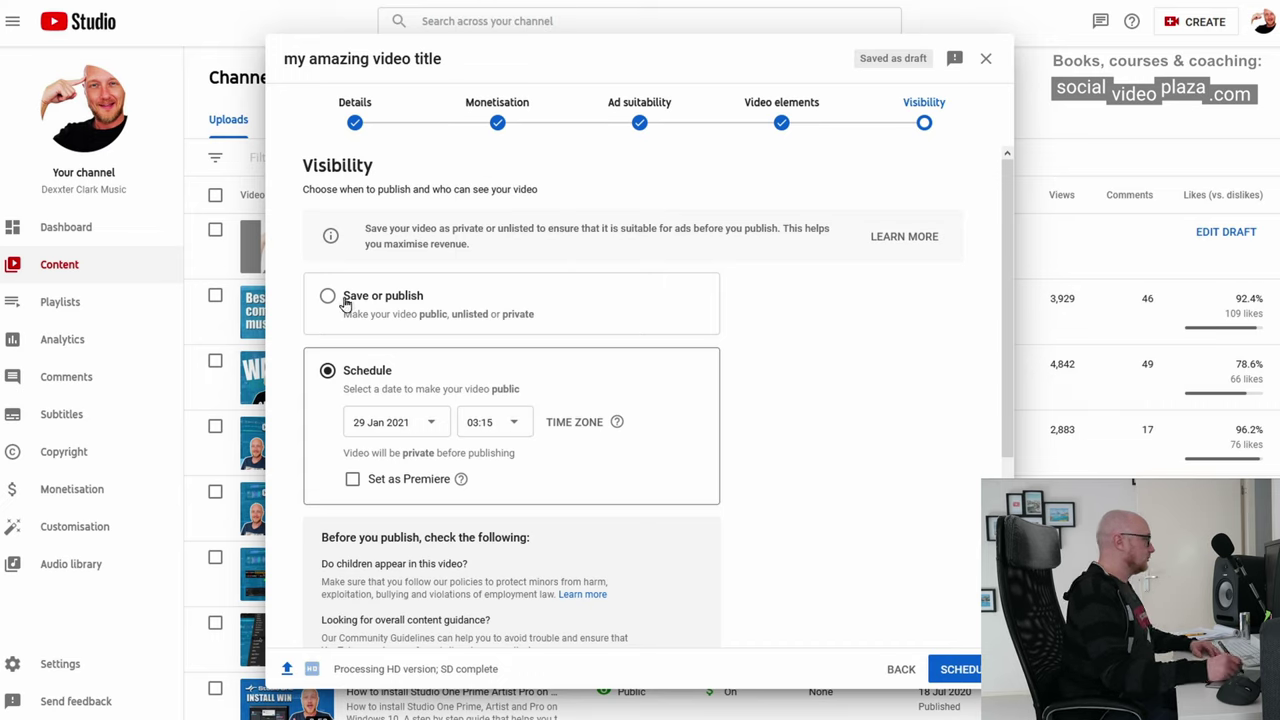
click(329, 298)
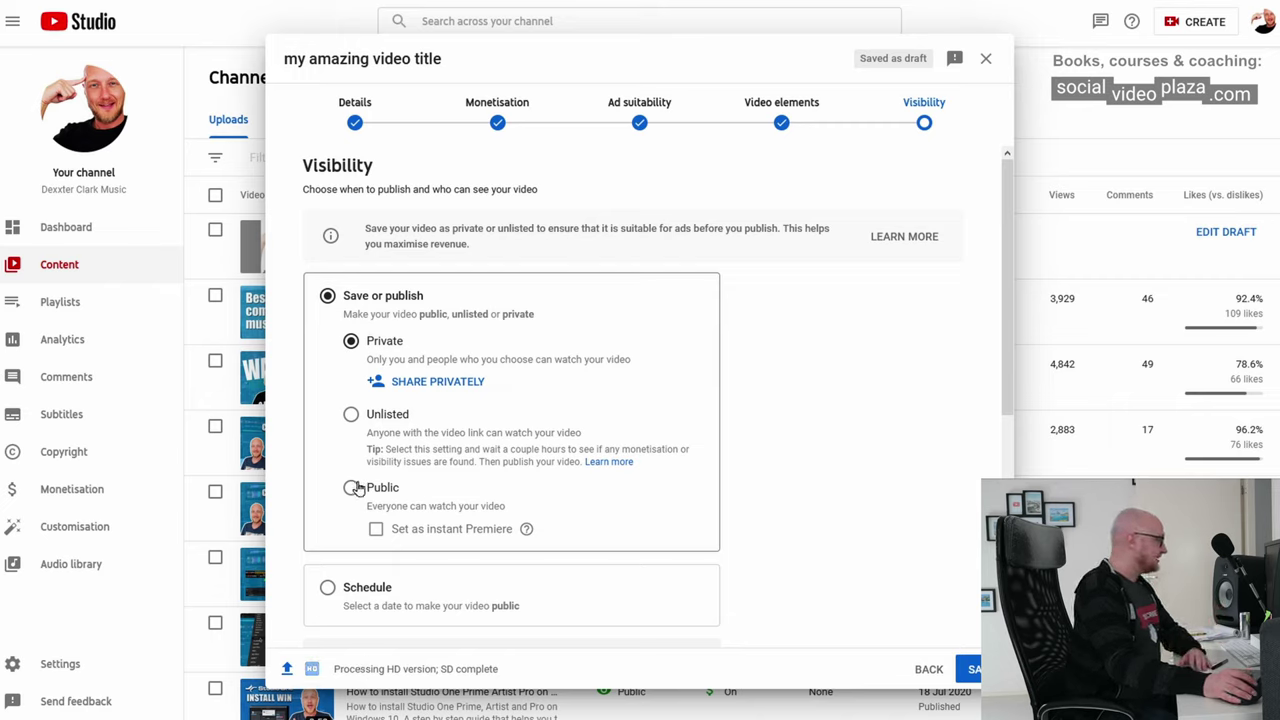
click(326, 590)
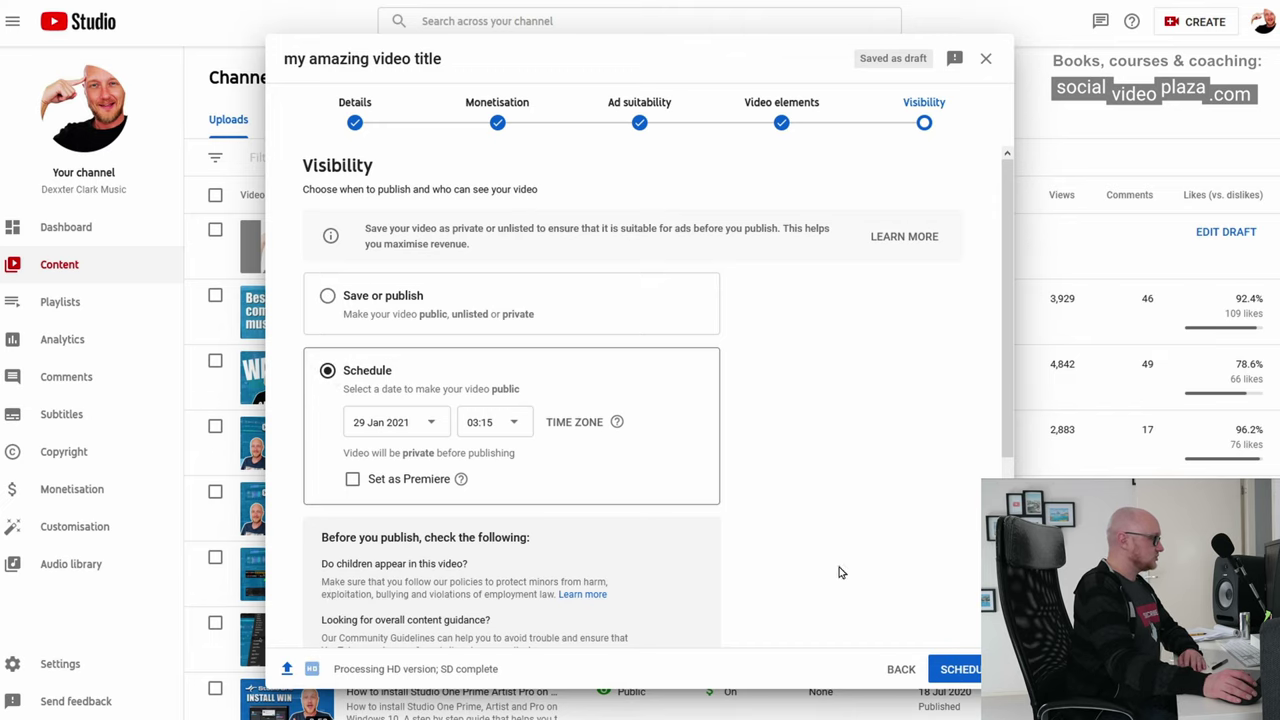
- Submit the 29 Jan 2021, 03:15 publish schedule with the SCHEDULE button
click(960, 670)
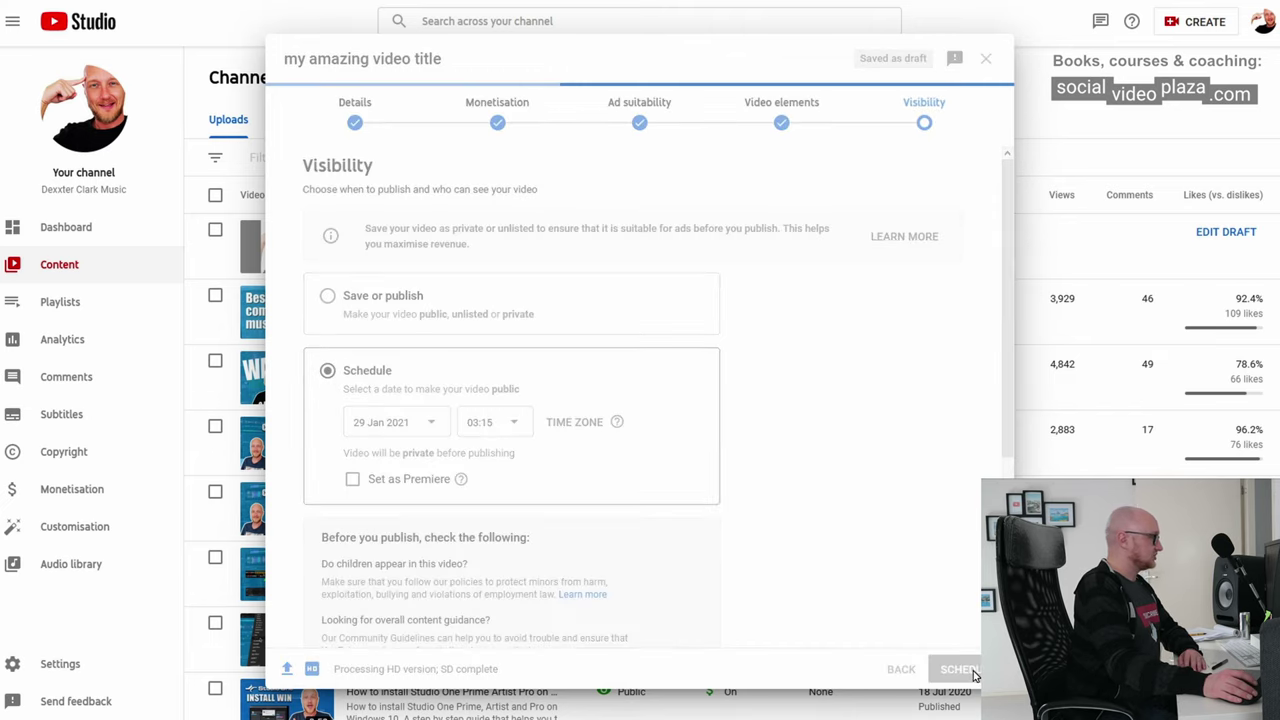